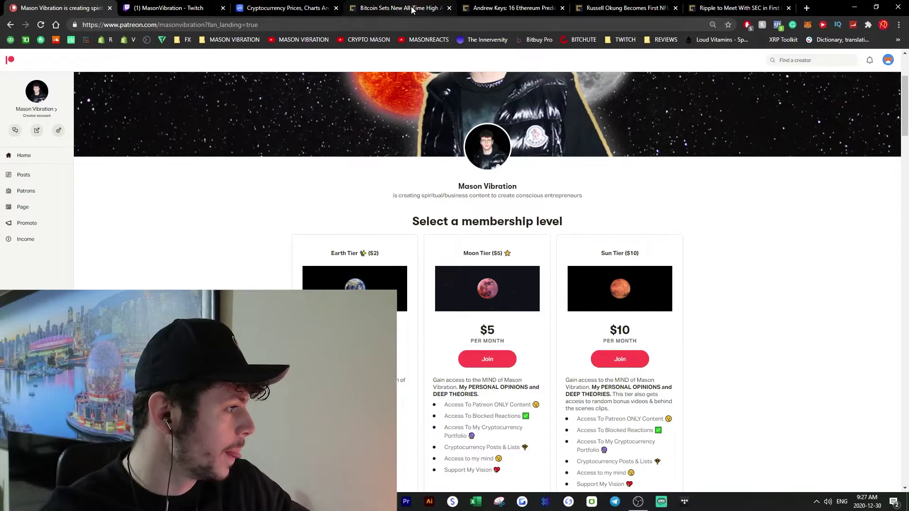
Step: Switch from Patreon to the CoinDesk 'Bitcoin Sets New All-Time High' article tab
left_click(412, 9)
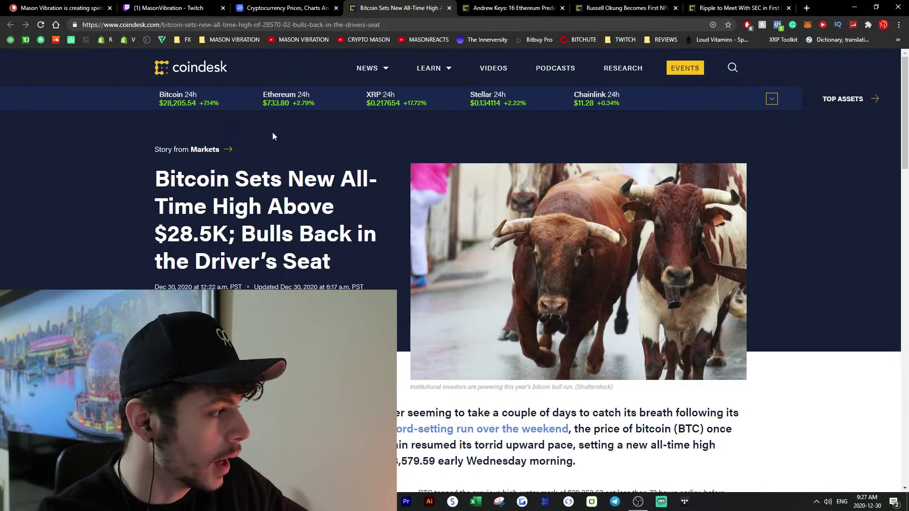
Step: Sort the CoinMarketCap table by 24h change, then by 7-day change with biggest gainers first
left_click(284, 8)
scroll(254, 202, "down", 1)
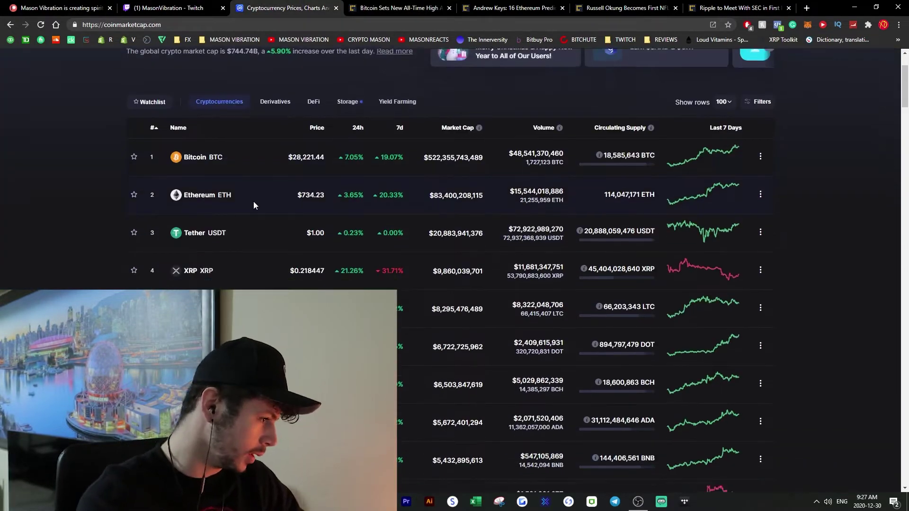
scroll(338, 199, "down", 1)
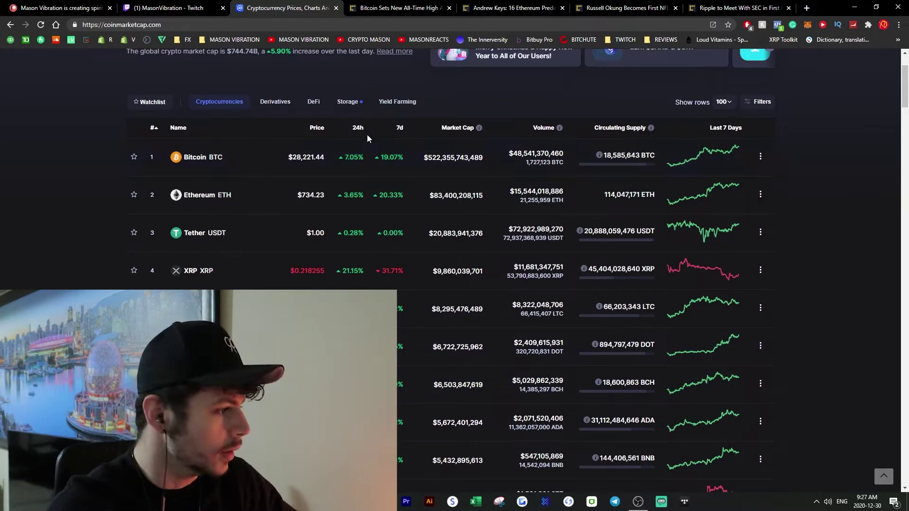
scroll(455, 213, "down", 2)
scroll(455, 214, "up", 3)
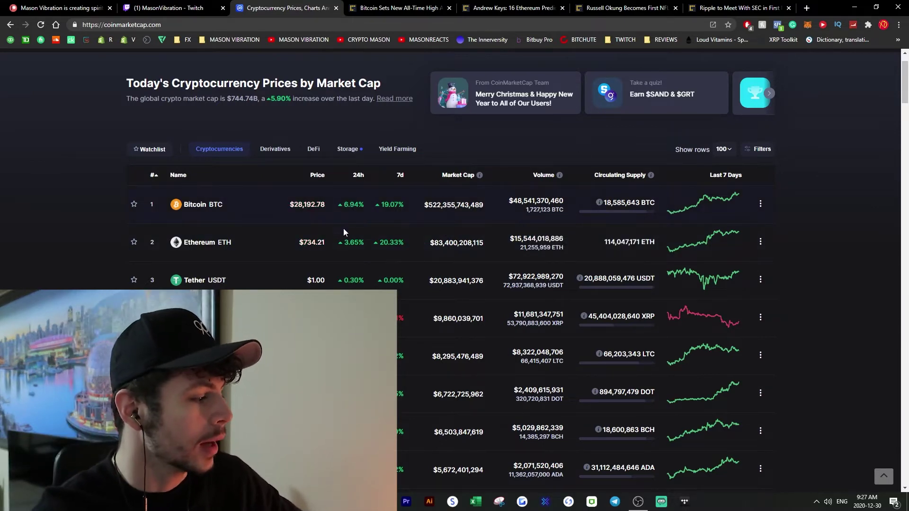
scroll(350, 264, "down", 2)
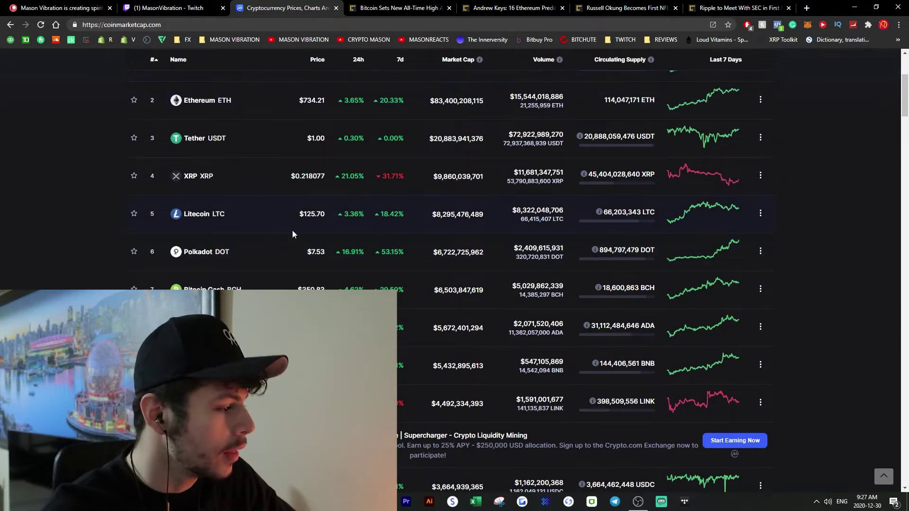
scroll(292, 230, "up", 4)
scroll(354, 211, "up", 1)
scroll(350, 219, "down", 1)
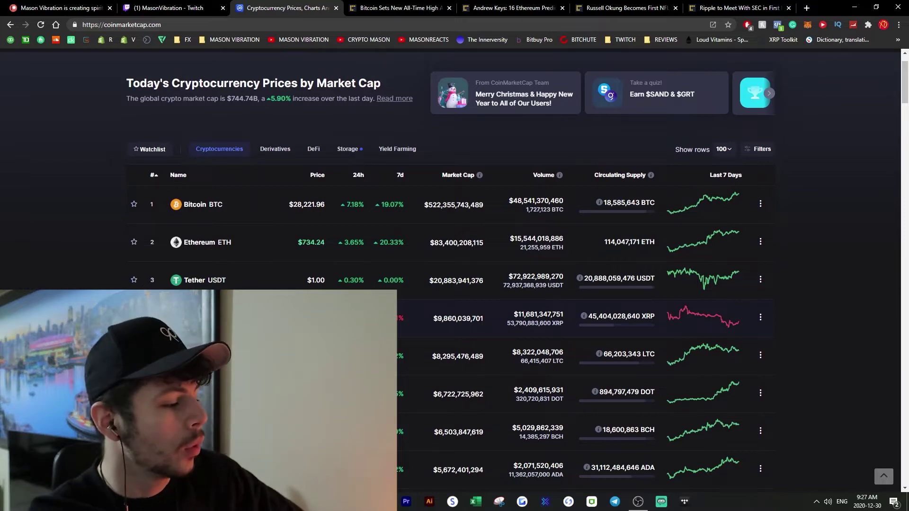
left_click(358, 176)
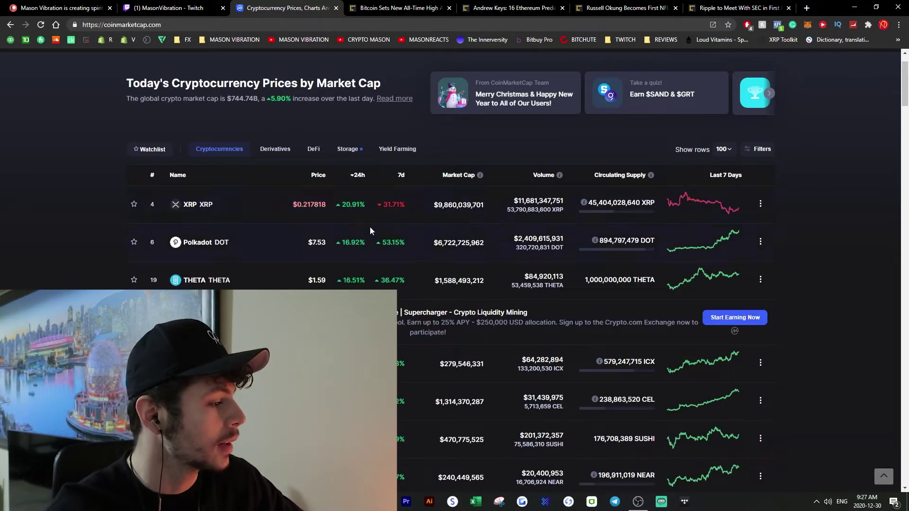
left_click(405, 175)
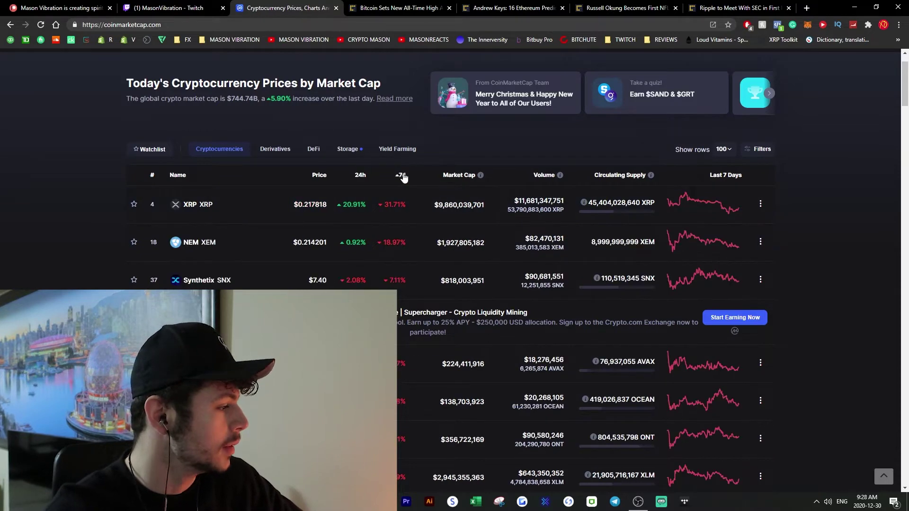
left_click(404, 177)
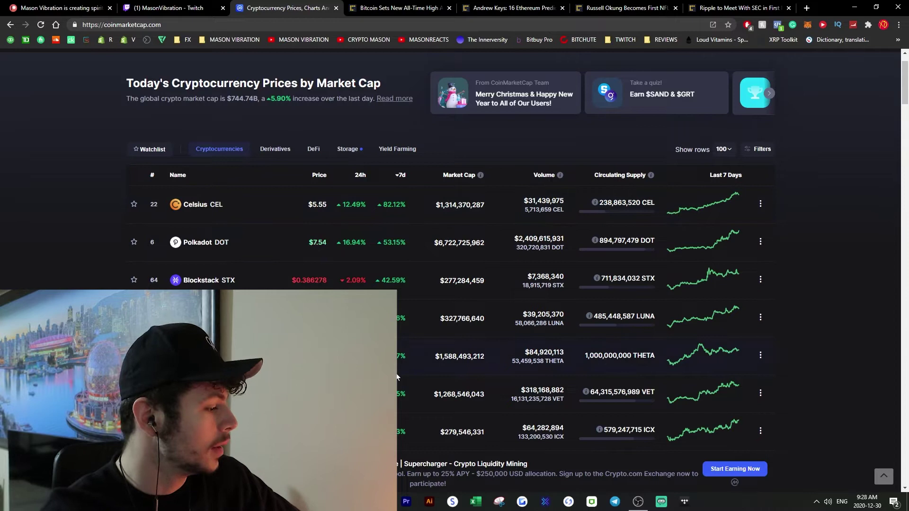
scroll(419, 347, "up", 2)
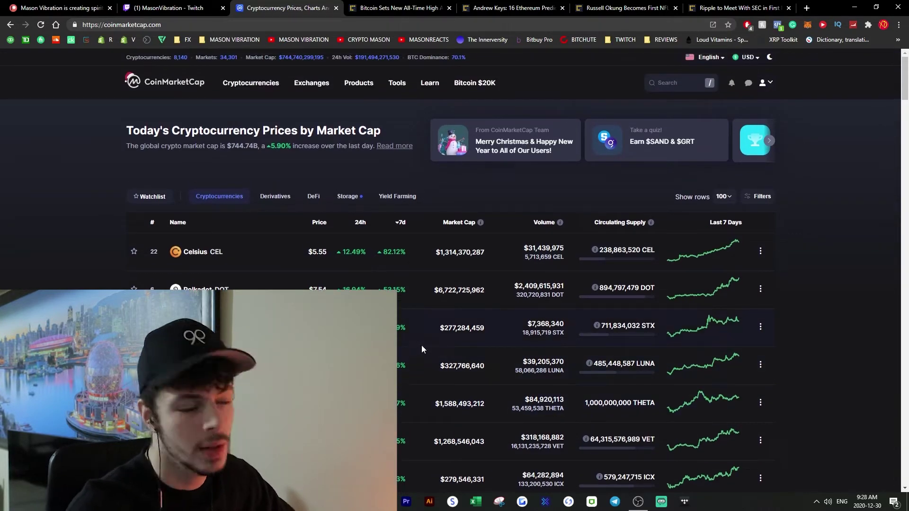
Step: Open the Patreon creator's full posts list and review the Cryptocurrency Posts & Lists perk
left_click(61, 8)
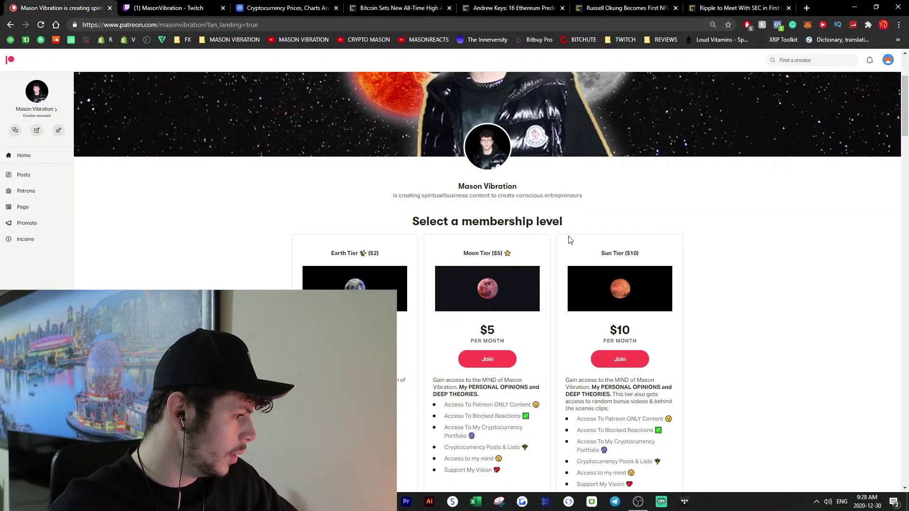
scroll(455, 213, "up", 3)
scroll(687, 201, "down", 1)
scroll(687, 191, "down", 3)
scroll(743, 199, "down", 3)
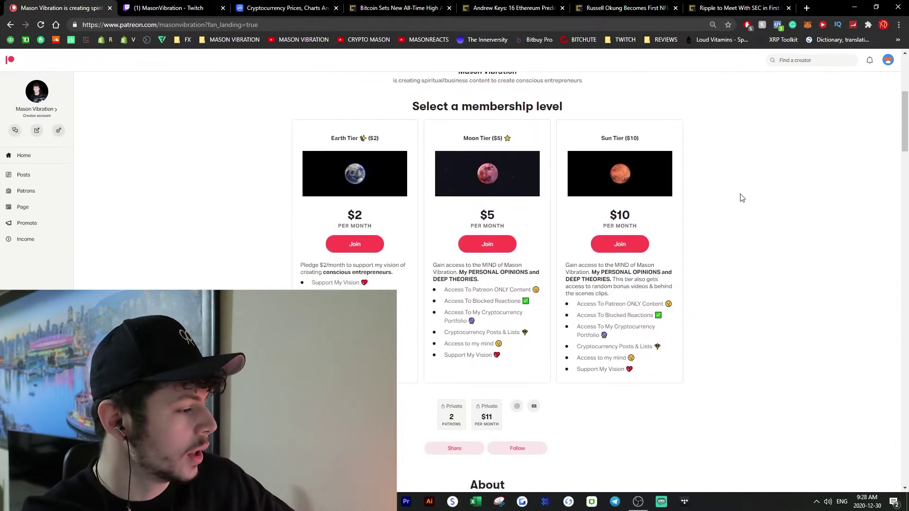
scroll(735, 199, "down", 2)
scroll(497, 191, "down", 3)
scroll(374, 185, "down", 4)
scroll(391, 192, "down", 4)
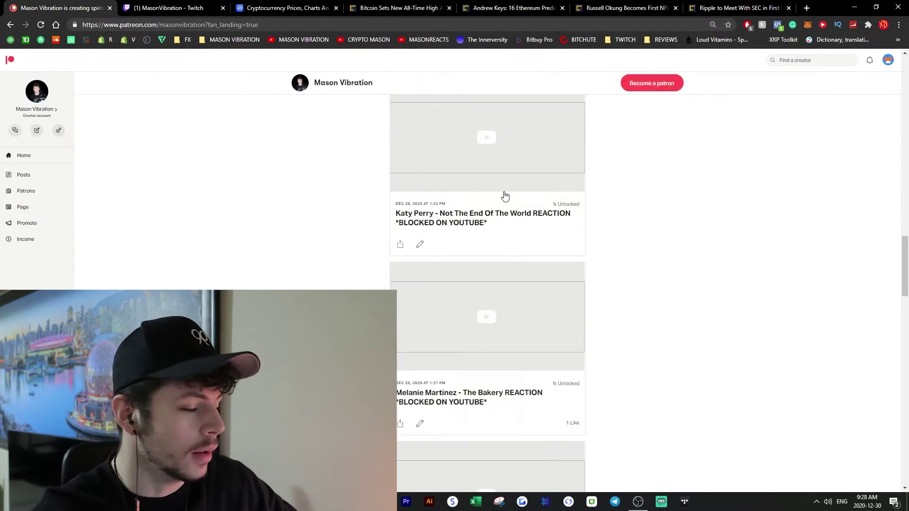
scroll(706, 257, "up", 2)
scroll(707, 258, "up", 4)
scroll(707, 257, "down", 5)
scroll(707, 257, "down", 2)
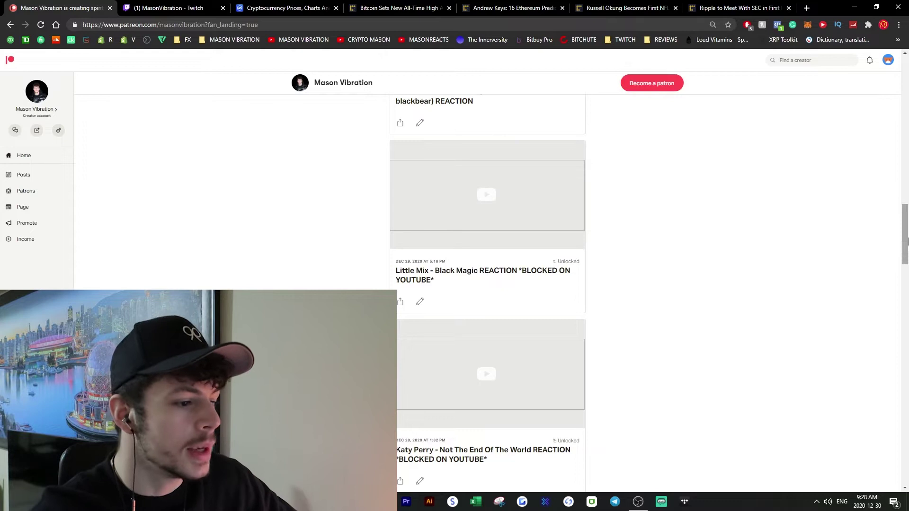
scroll(781, 284, "down", 3)
mouse_move(903, 274)
left_mouse_down()
mouse_move(892, 394)
mouse_move(904, 440)
left_mouse_up()
scroll(782, 355, "up", 3)
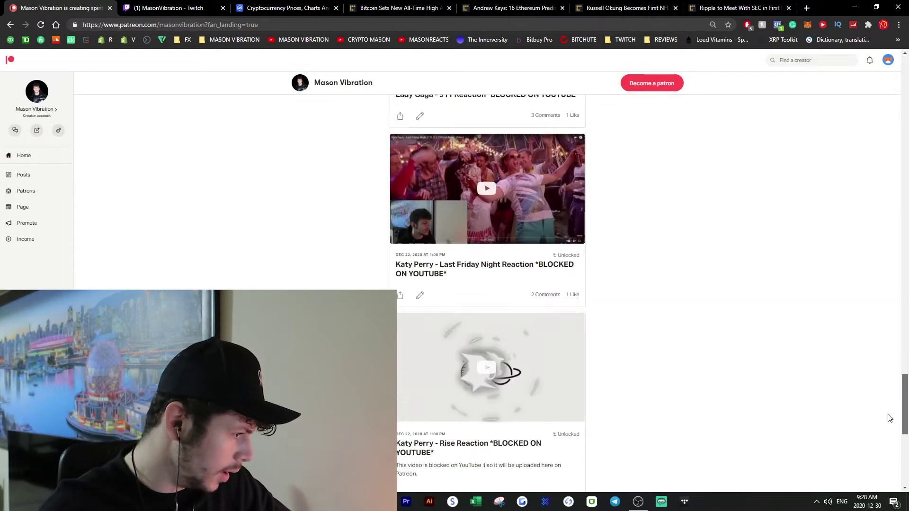
left_click(491, 437)
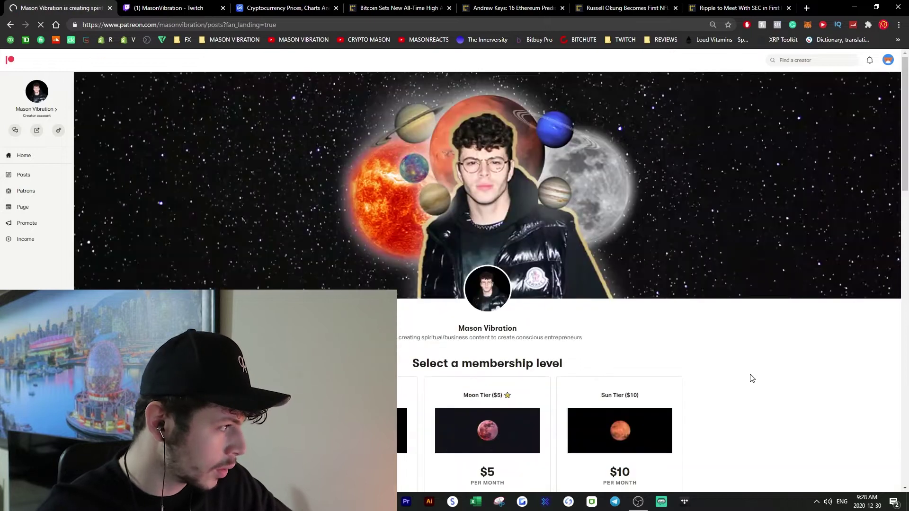
scroll(781, 284, "down", 5)
left_click_drag(905, 283, 903, 348)
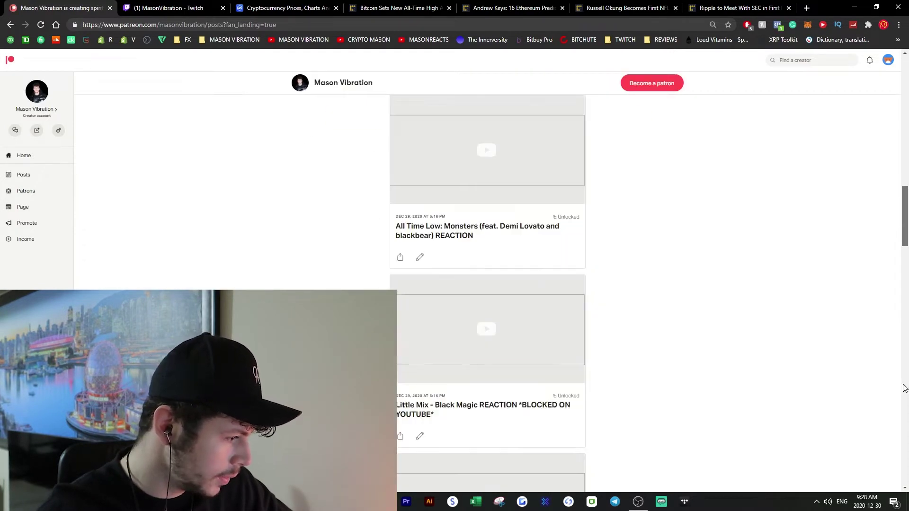
scroll(791, 343, "down", 4)
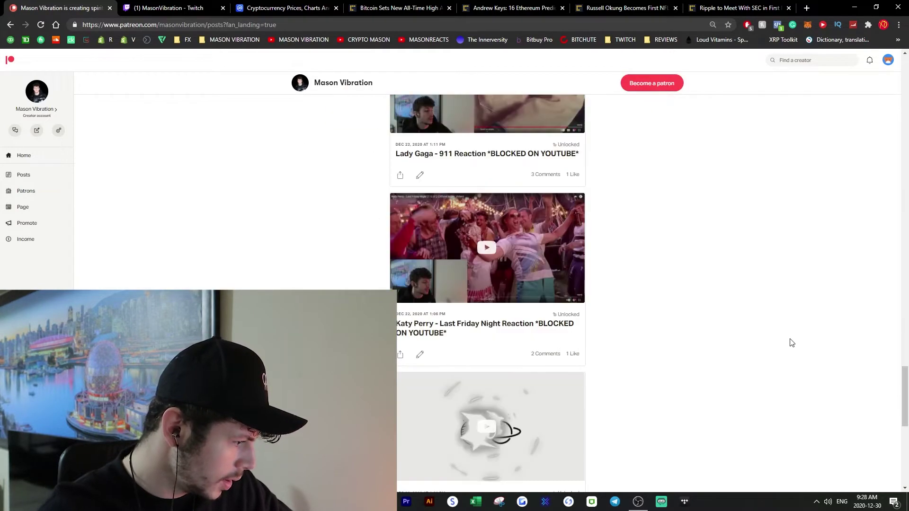
scroll(791, 343, "down", 3)
scroll(792, 344, "down", 4)
scroll(792, 344, "up", 5)
scroll(791, 343, "up", 5)
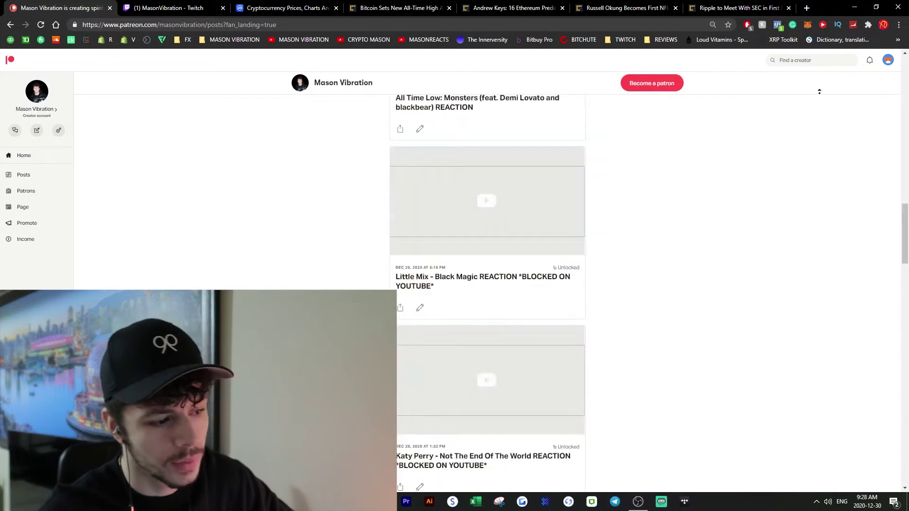
scroll(791, 213, "up", 8)
scroll(568, 248, "down", 2)
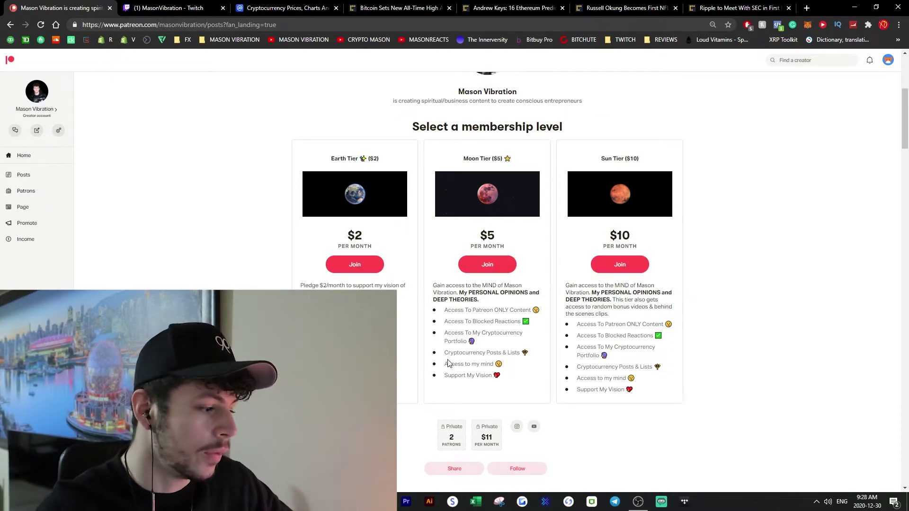
left_click_drag(445, 353, 527, 352)
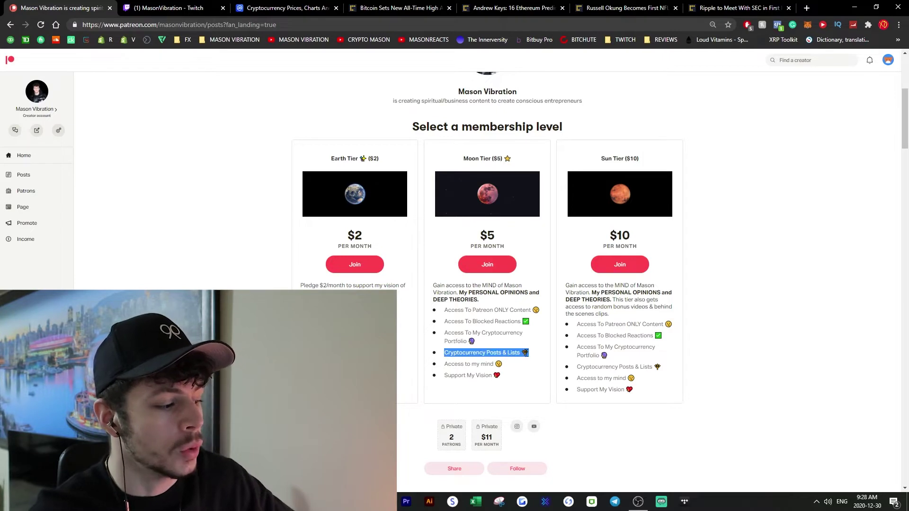
left_click(520, 344)
scroll(521, 343, "up", 3)
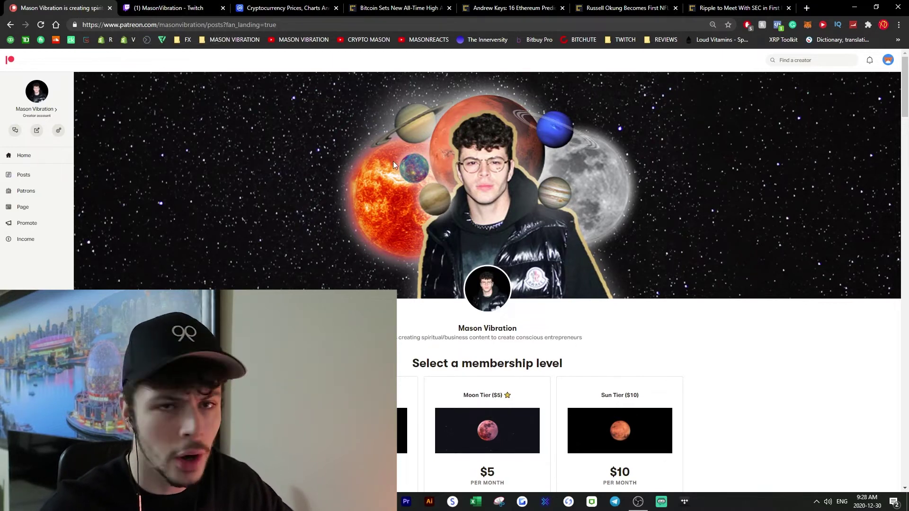
Step: Bring up the offline MasonVibration Twitch channel and open the saved Twitch bookmarks folder
left_click(169, 8)
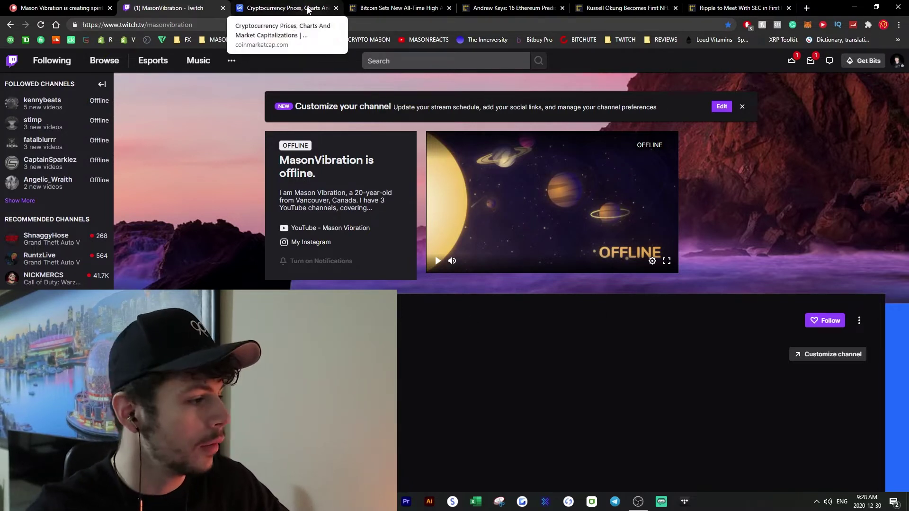
left_click(622, 39)
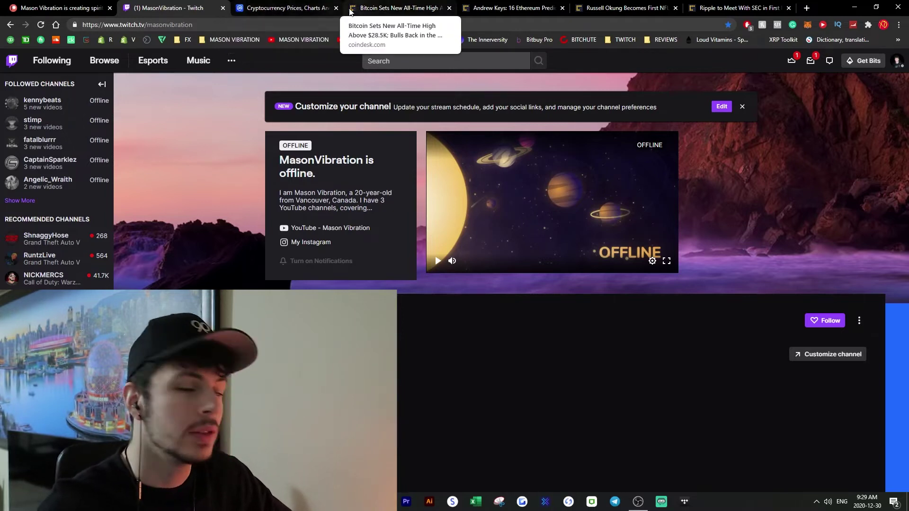
left_click(382, 8)
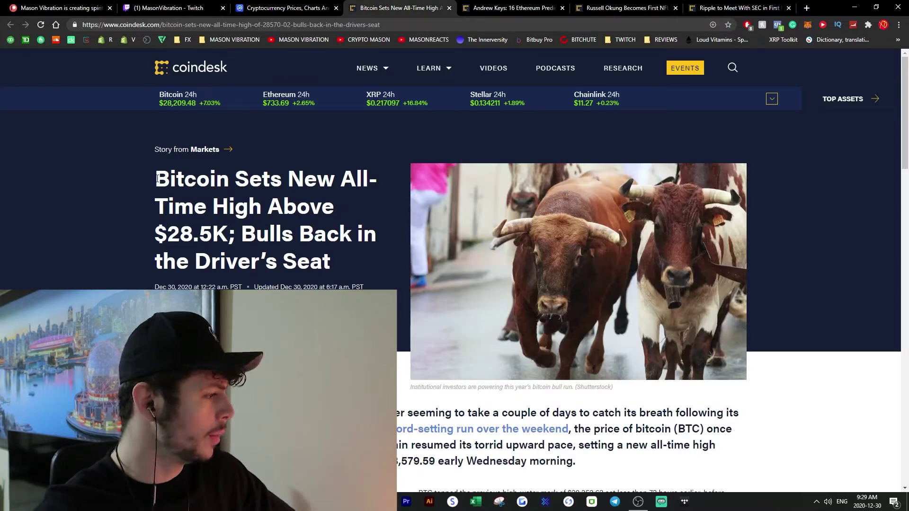
left_click_drag(156, 179, 284, 179)
left_click(158, 217)
scroll(455, 285, "down", 1)
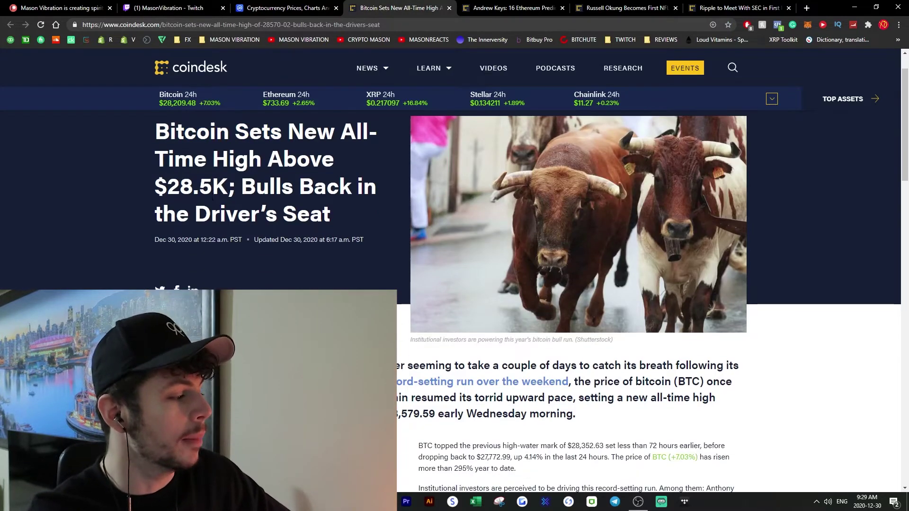
double_click(169, 197)
left_click(265, 177)
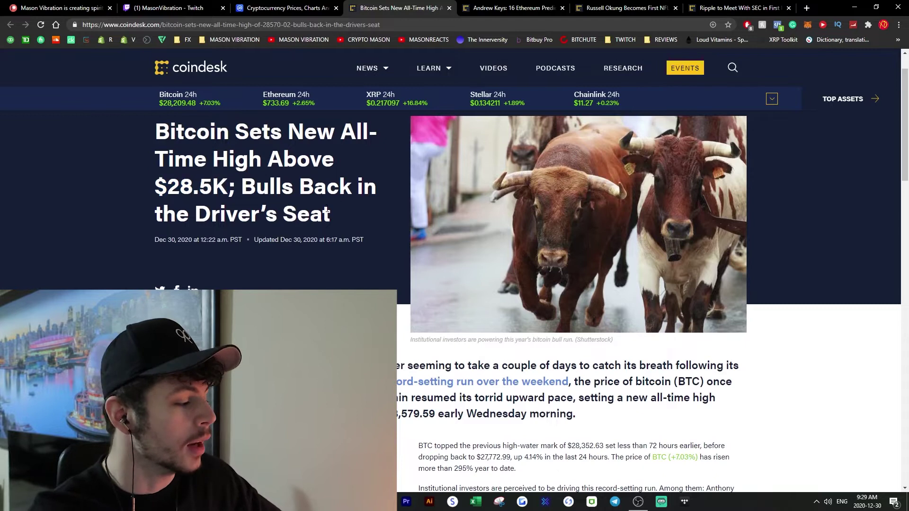
scroll(373, 228, "down", 3)
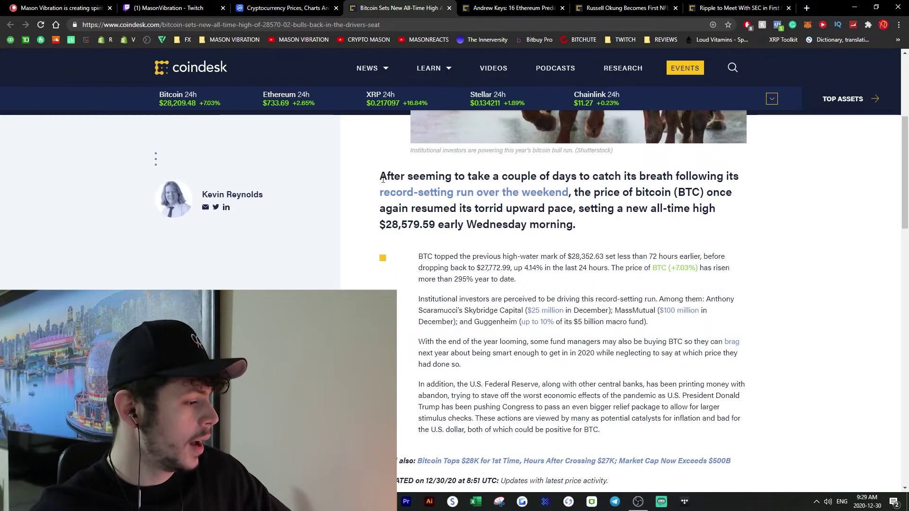
scroll(415, 194, "up", 3)
scroll(415, 194, "down", 6)
scroll(415, 194, "up", 3)
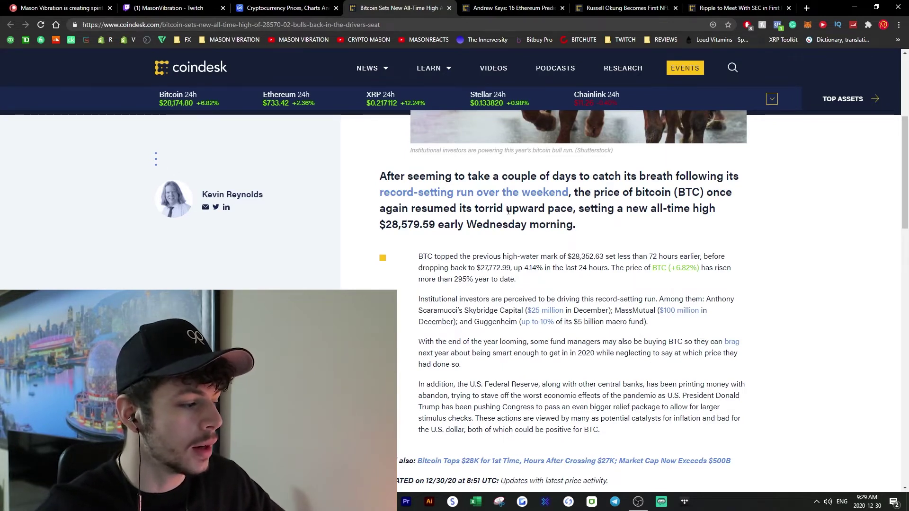
left_click(674, 226)
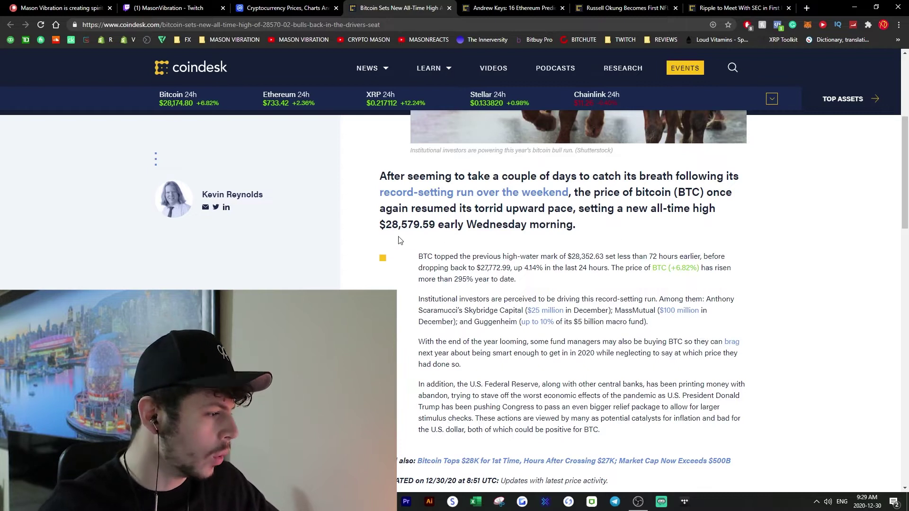
left_click(465, 238)
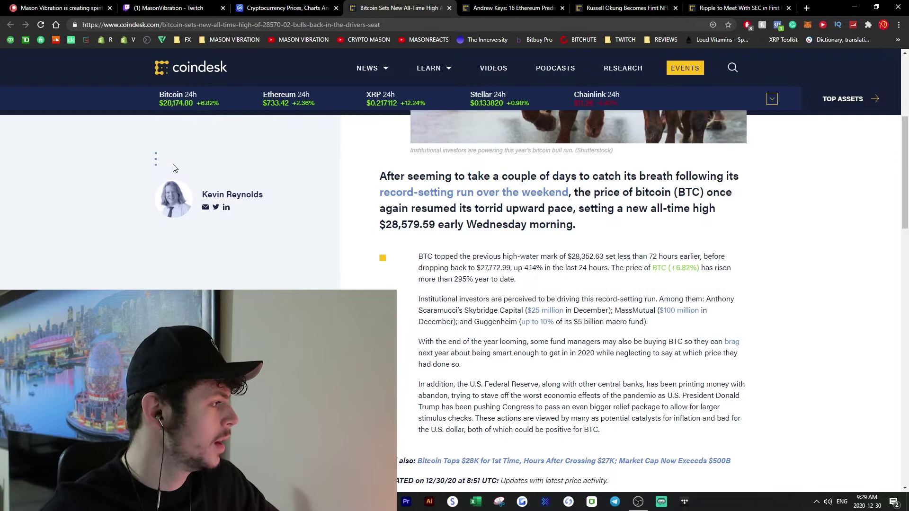
Step: Search Google for '28,579.59 usd to cad' (36,478.99 CAD), then return to the Bitcoin article
left_click_drag(380, 226, 433, 226)
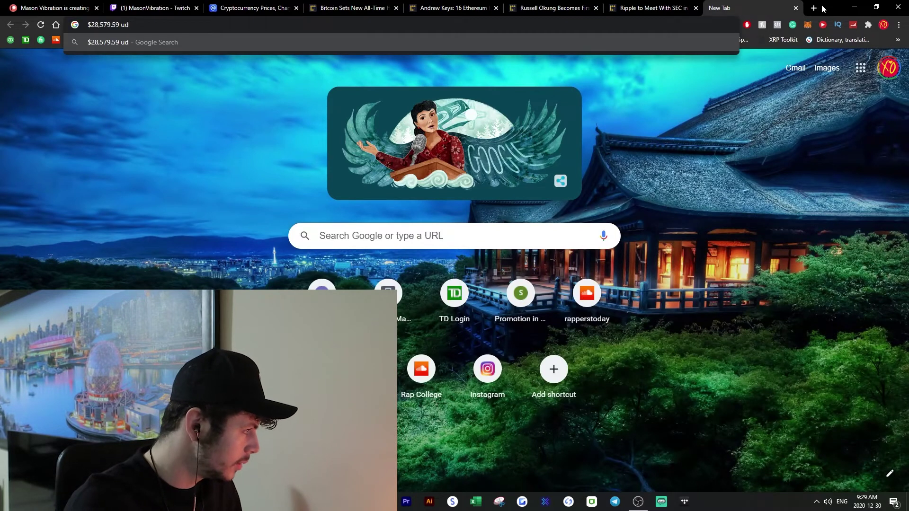
key("Return")
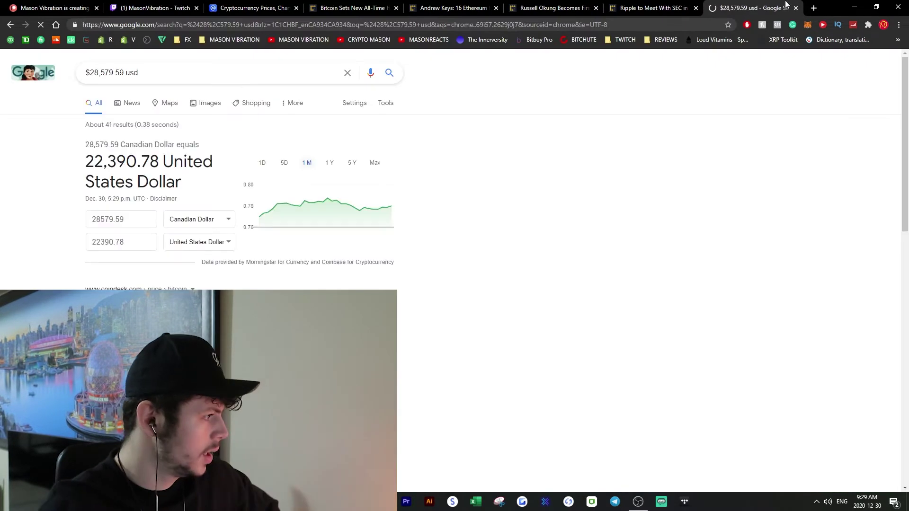
left_click(142, 72)
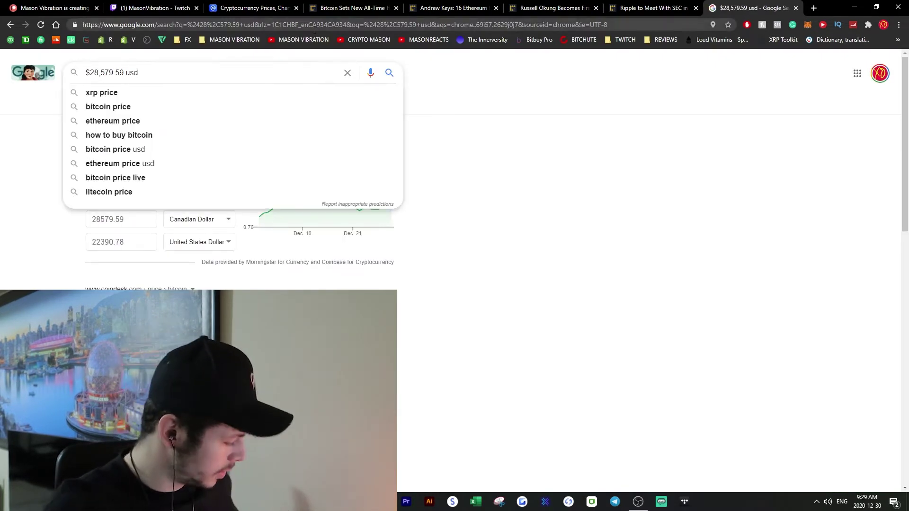
type(" to cad")
key("Return")
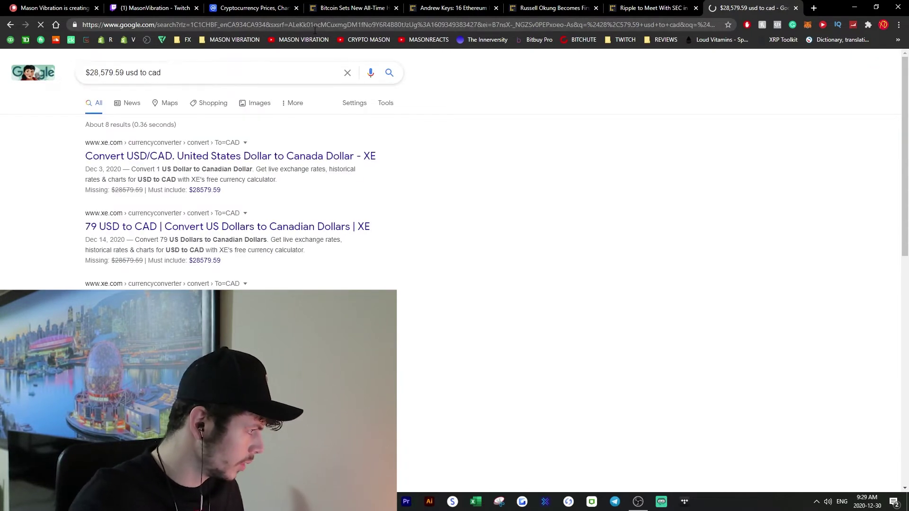
left_click(89, 72)
key("BackSpace")
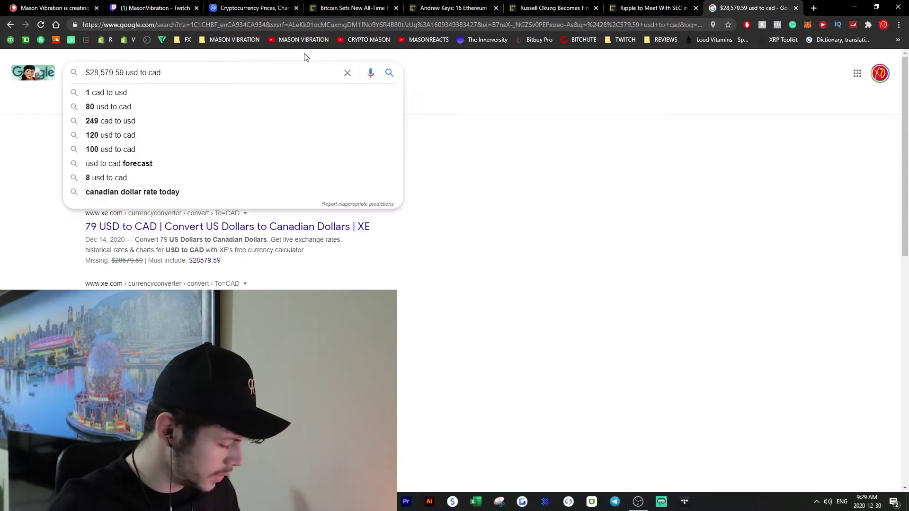
key("Return")
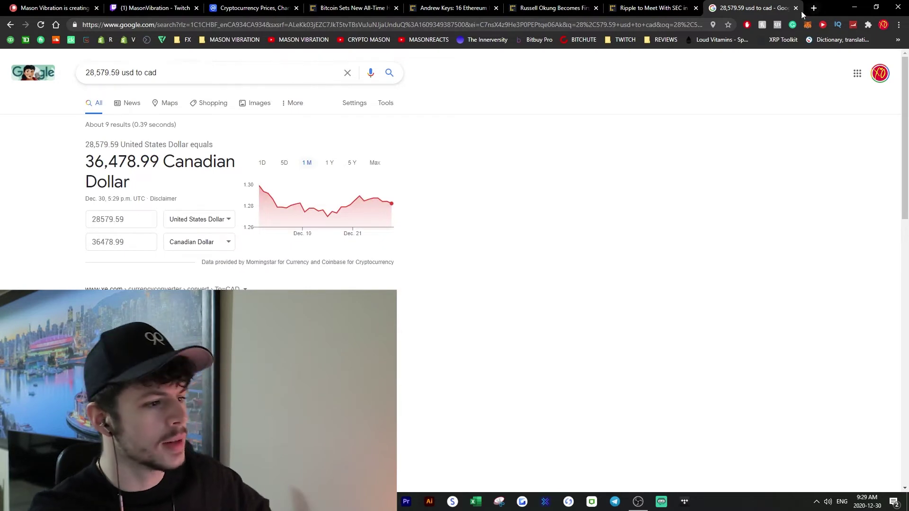
left_click(353, 8)
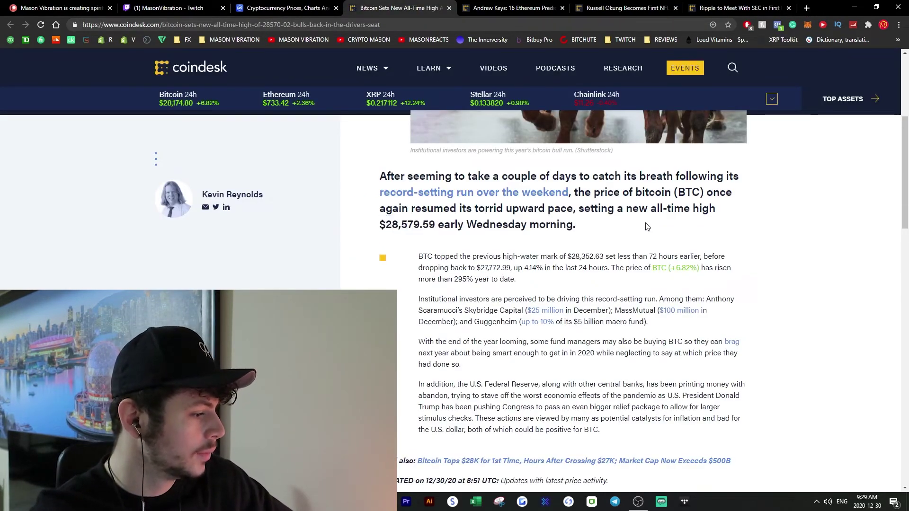
scroll(647, 227, "down", 1)
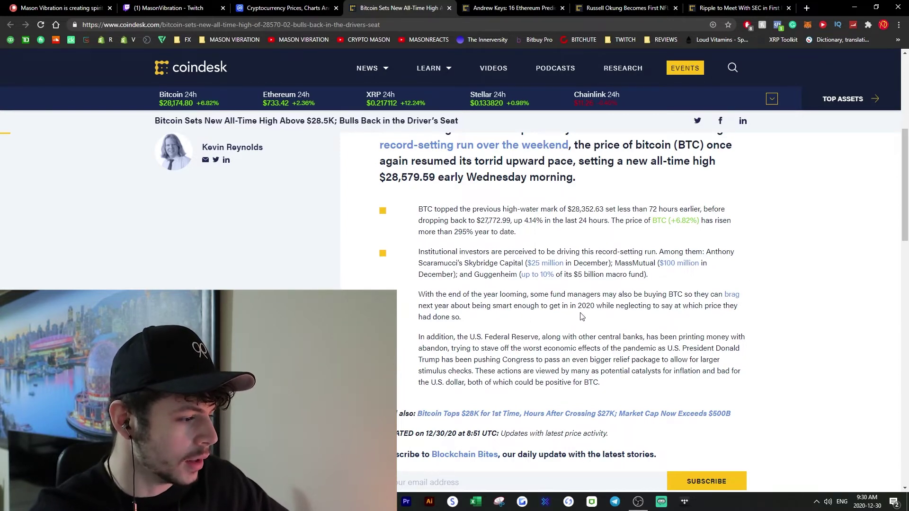
scroll(619, 316, "down", 2)
scroll(795, 299, "down", 8)
scroll(794, 298, "up", 10)
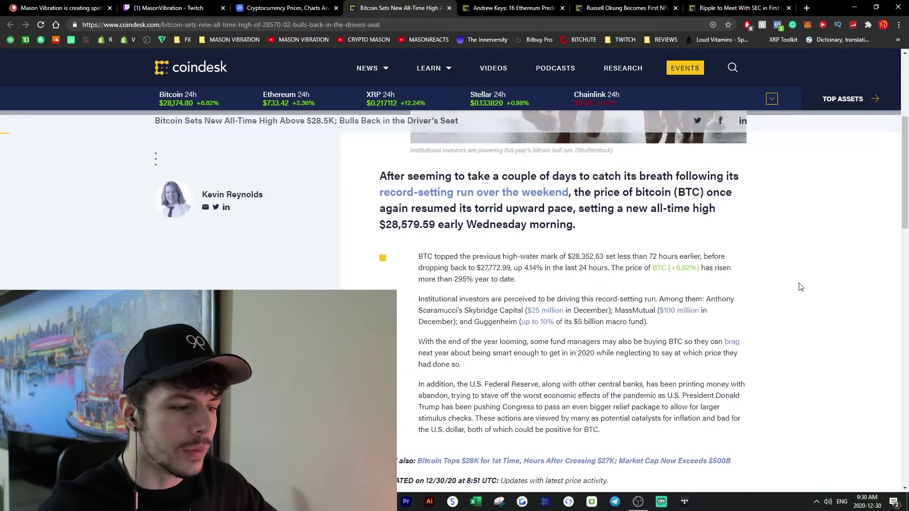
scroll(795, 284, "up", 6)
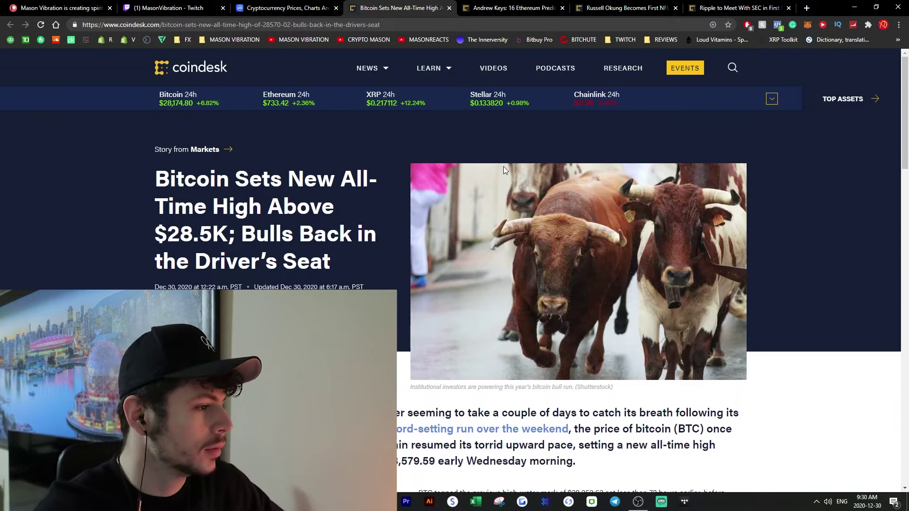
Step: Switch to the NFL player paid-in-Bitcoin article and read its opening text
left_click_drag(625, 8, 511, 8)
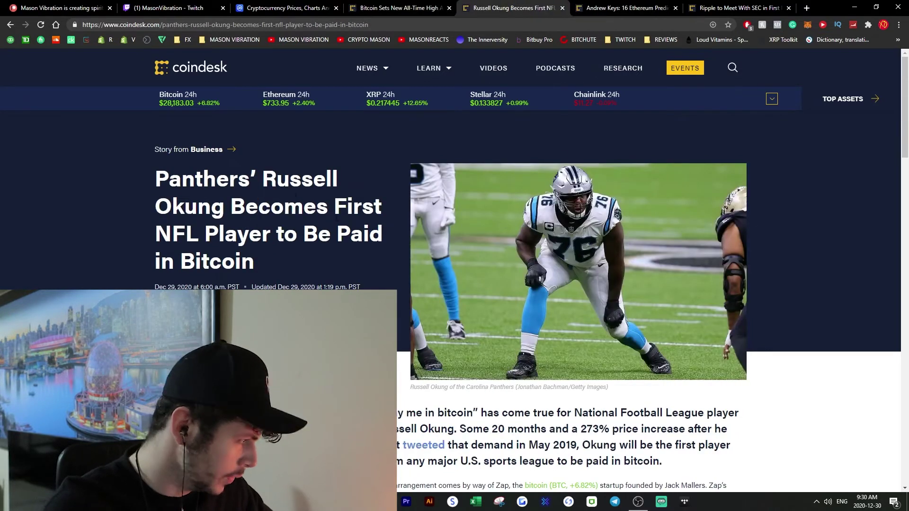
left_click_drag(147, 187, 334, 178)
left_click(341, 160)
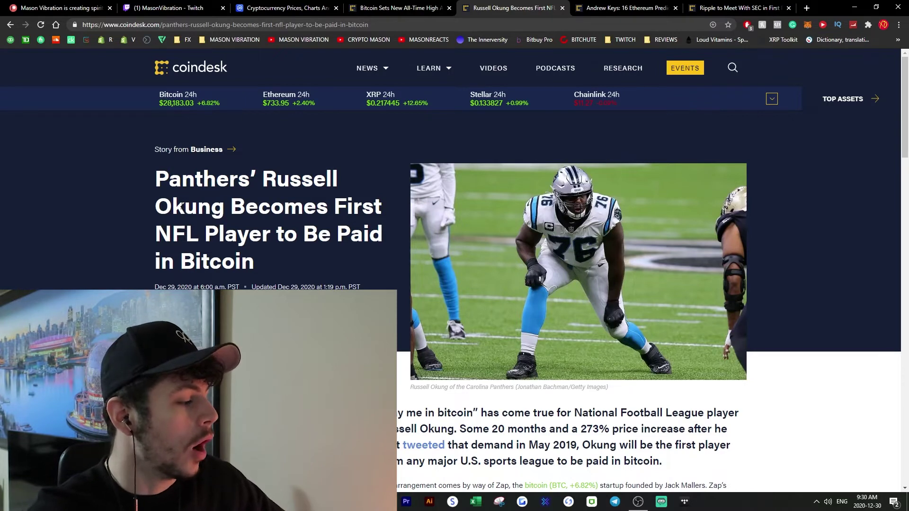
left_click_drag(231, 206, 304, 206)
left_click(342, 160)
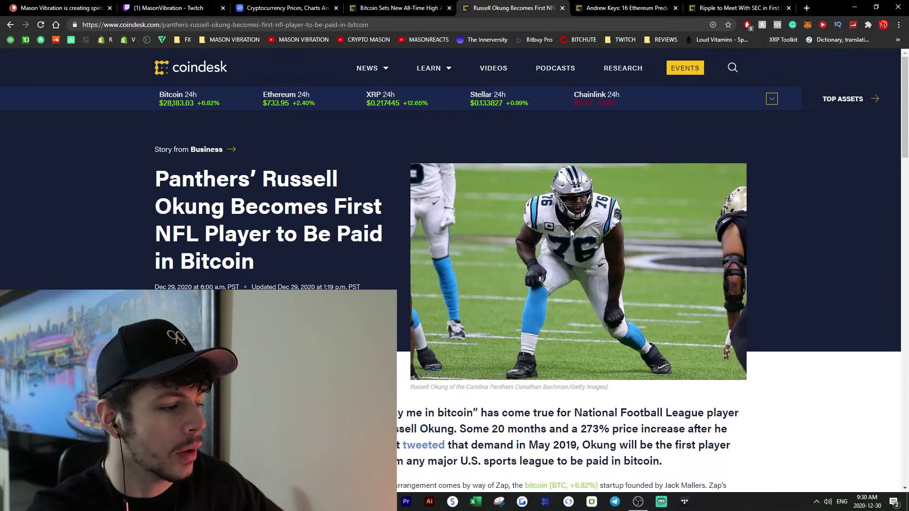
scroll(549, 232, "down", 2)
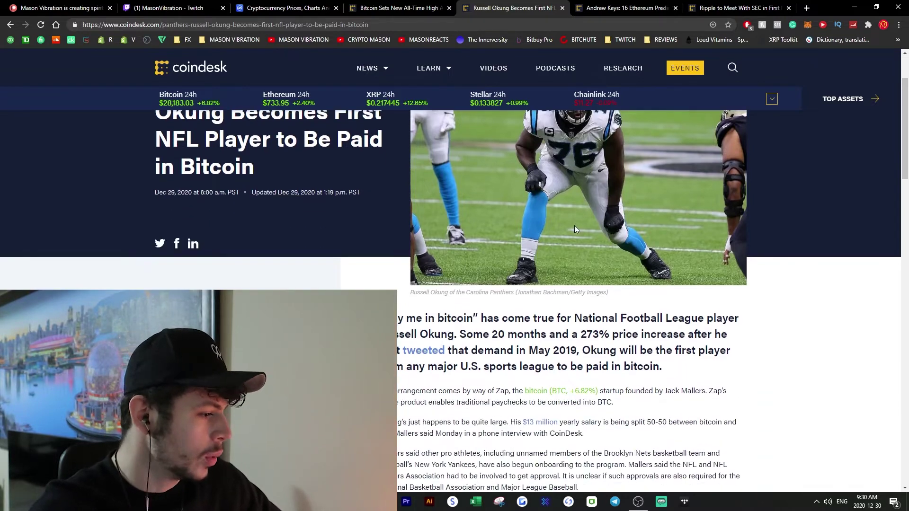
Step: Open the Okung article's 'tweeted' link in a new background tab
left_click_drag(398, 318, 497, 318)
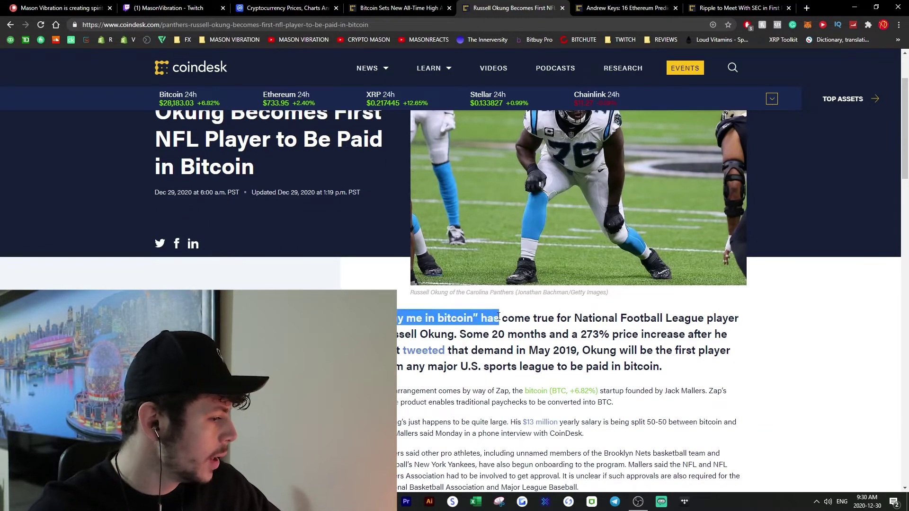
left_click(512, 309)
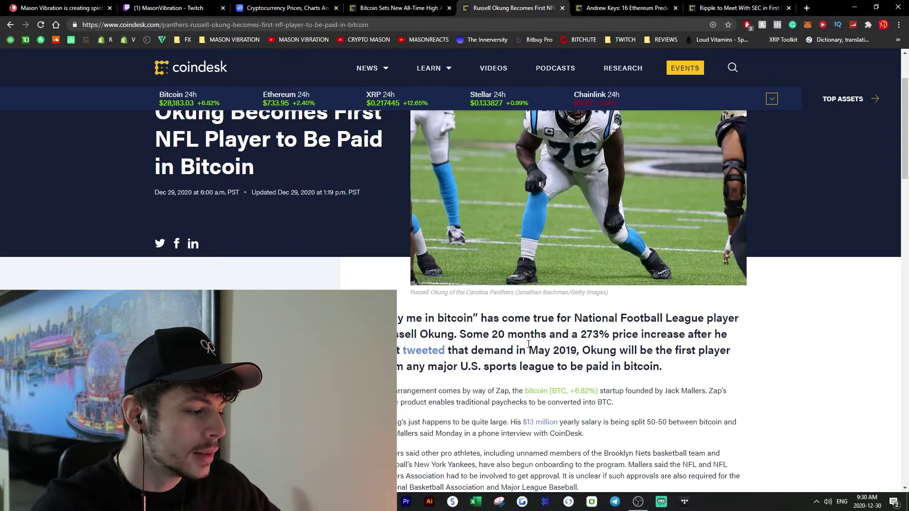
middle_click(420, 353)
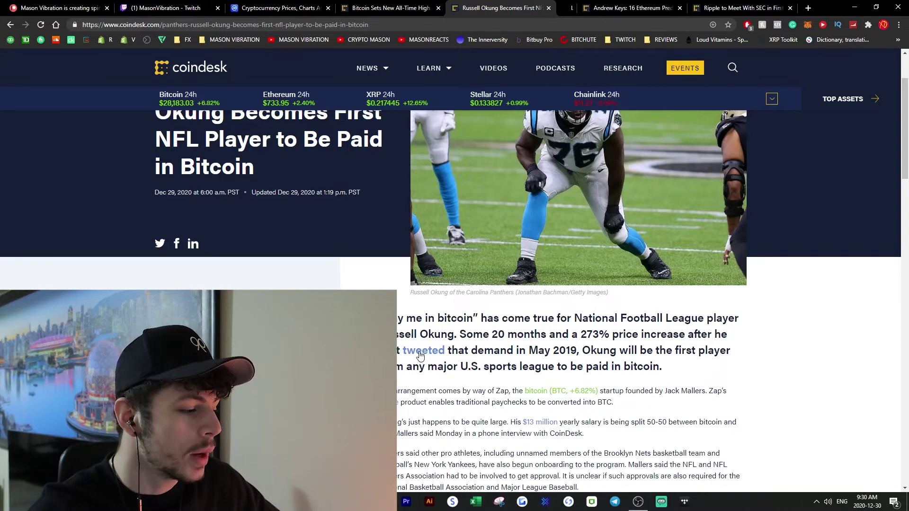
Step: Read Russell Okung's 'Pay me in Bitcoin.' tweet, then go back to the CoinDesk article
left_click(558, 7)
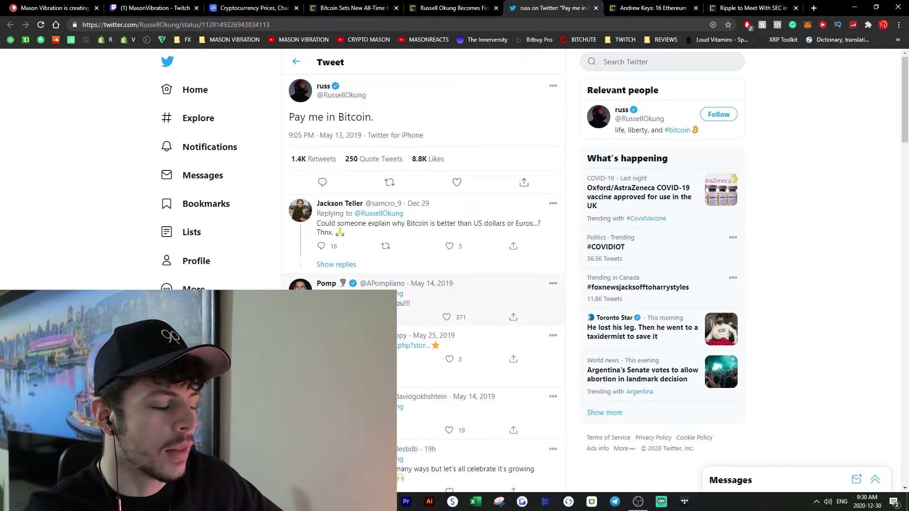
key("ctrl+shift+Tab")
scroll(516, 307, "down", 5)
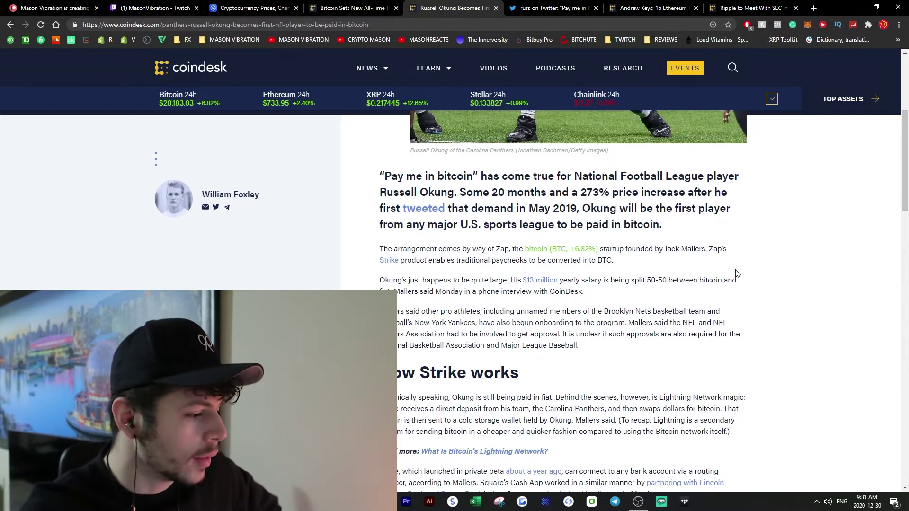
scroll(765, 273, "down", 5)
scroll(766, 272, "down", 5)
scroll(767, 256, "down", 3)
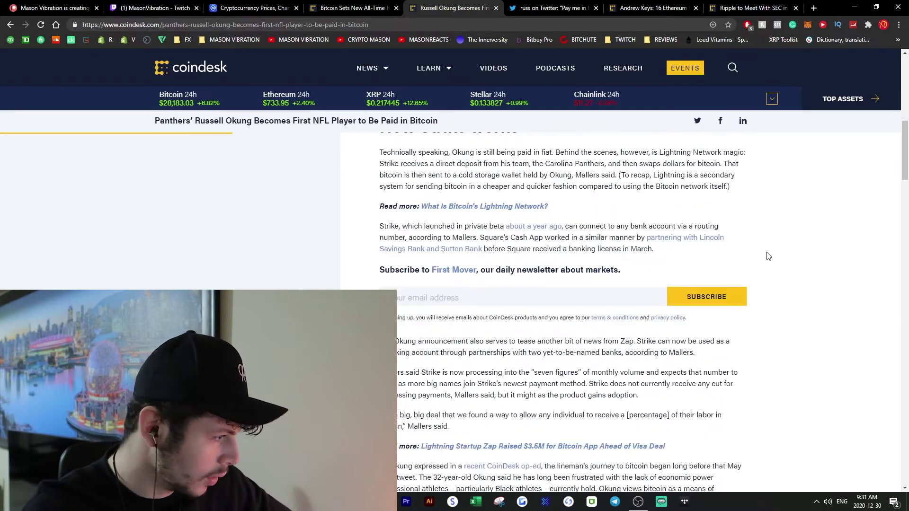
scroll(768, 255, "down", 3)
scroll(769, 254, "down", 1)
scroll(780, 304, "up", 2)
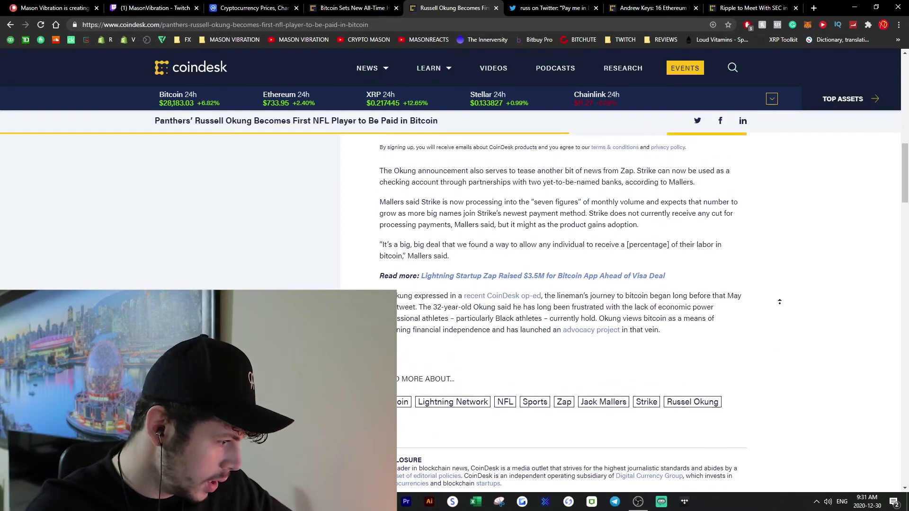
scroll(780, 304, "up", 3)
scroll(817, 255, "up", 8)
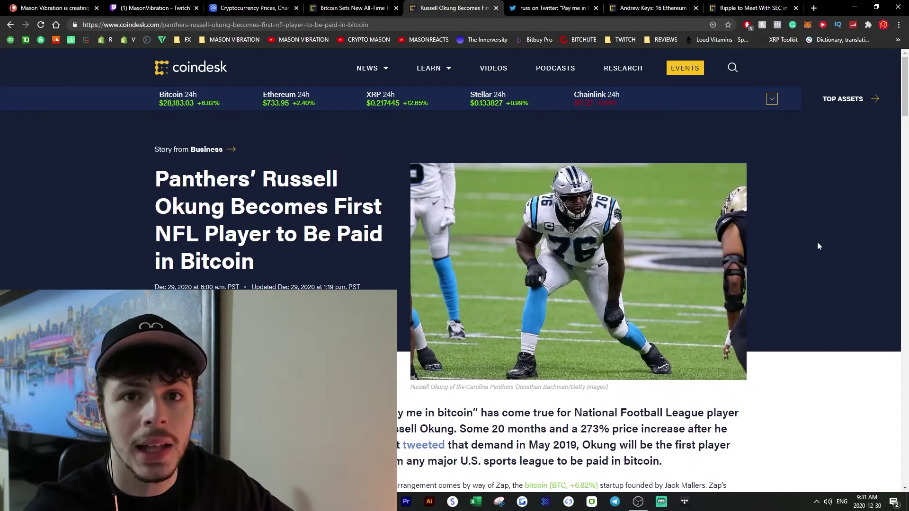
scroll(813, 250, "down", 10)
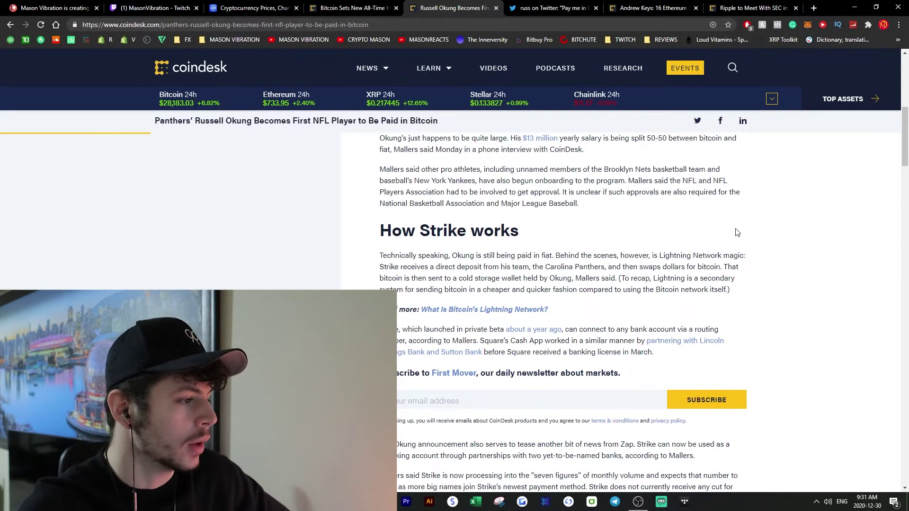
Step: Pass through the tweet tab to the '16 Ethereum Predictions From a Crypto Oracle' tab
left_click(544, 7)
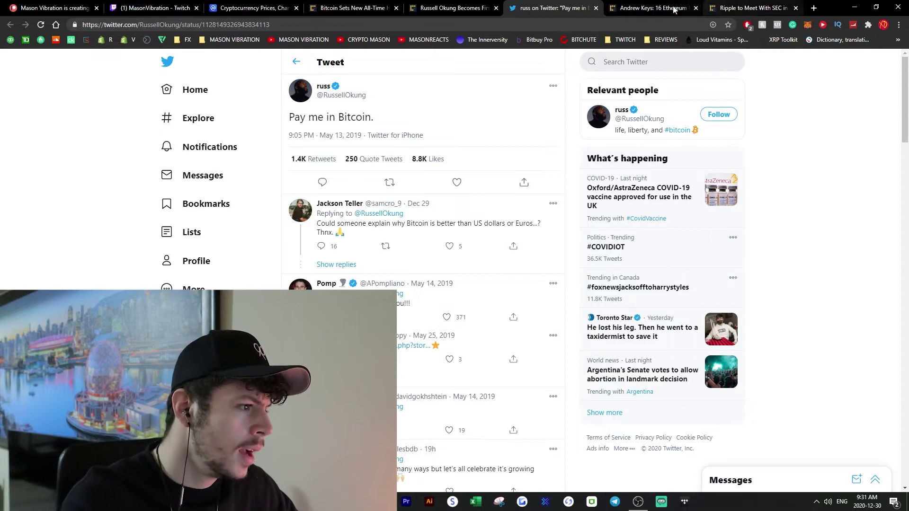
left_click(653, 8)
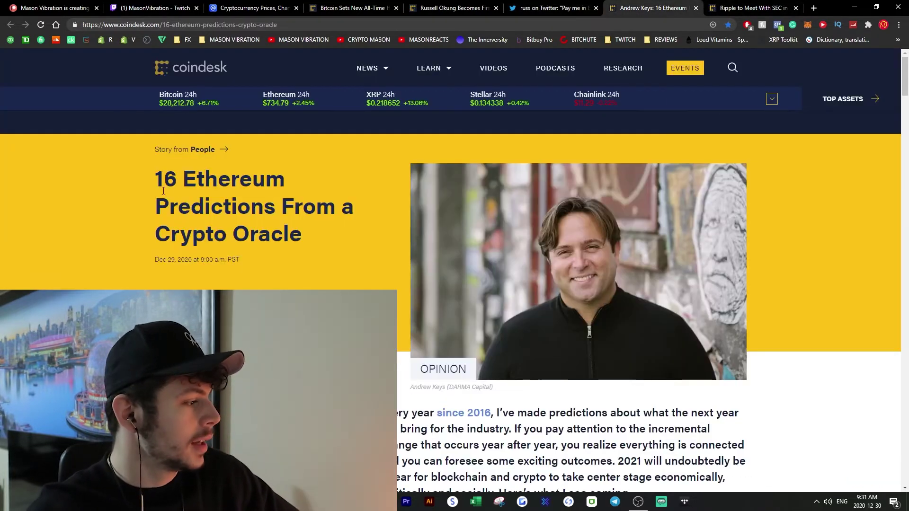
Step: Read the Ethereum article's introduction and first prediction, highlighting the phrase 'digital oil'
left_click_drag(158, 179, 304, 207)
left_click(320, 187)
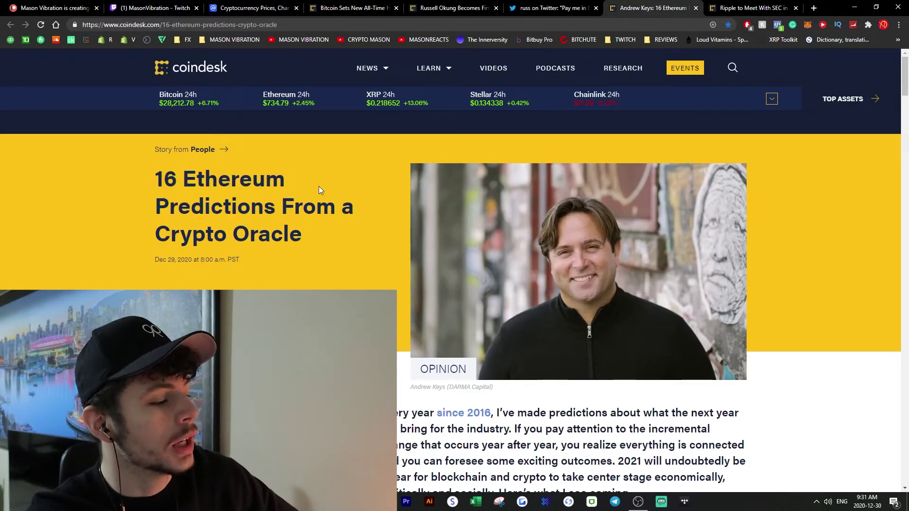
scroll(318, 193, "down", 3)
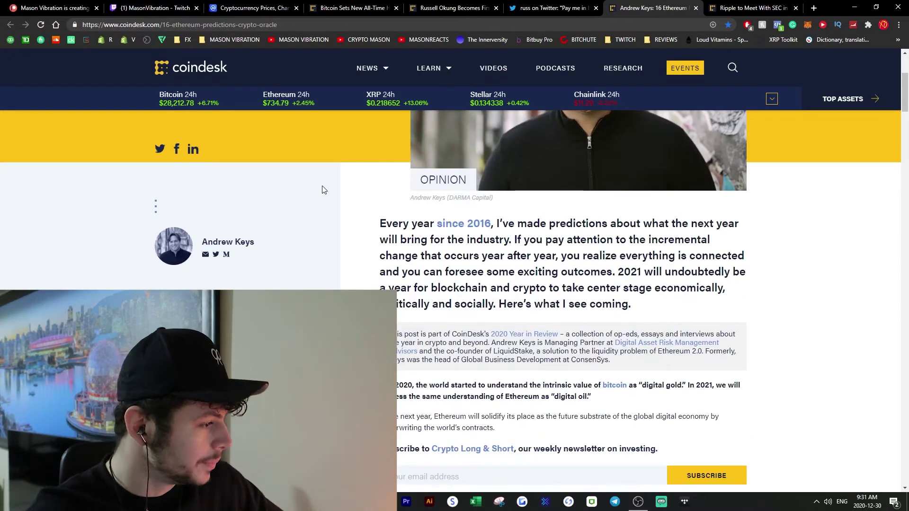
scroll(337, 196, "down", 3)
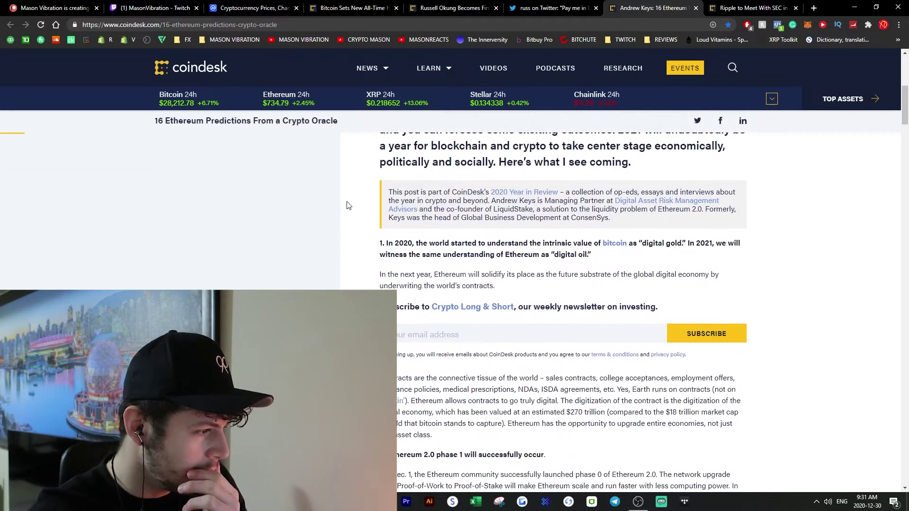
scroll(349, 203, "down", 3)
scroll(362, 210, "up", 3)
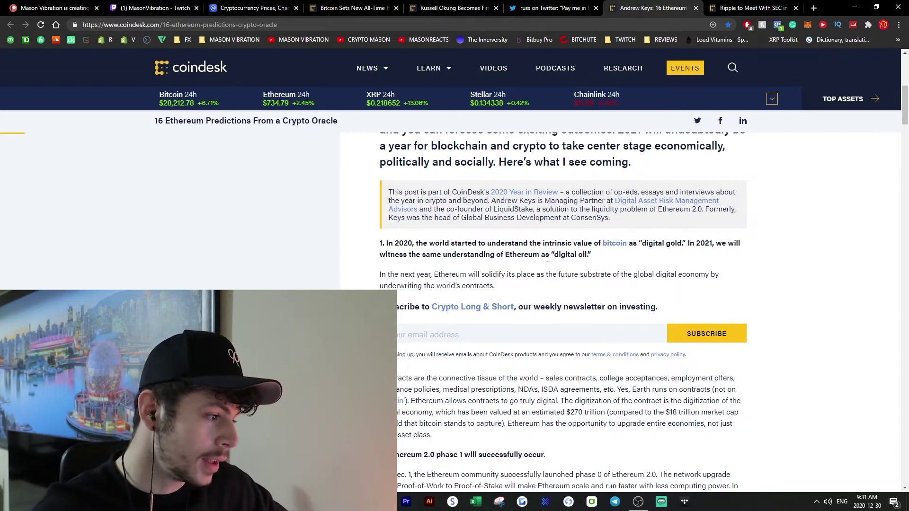
left_click_drag(554, 255, 591, 255)
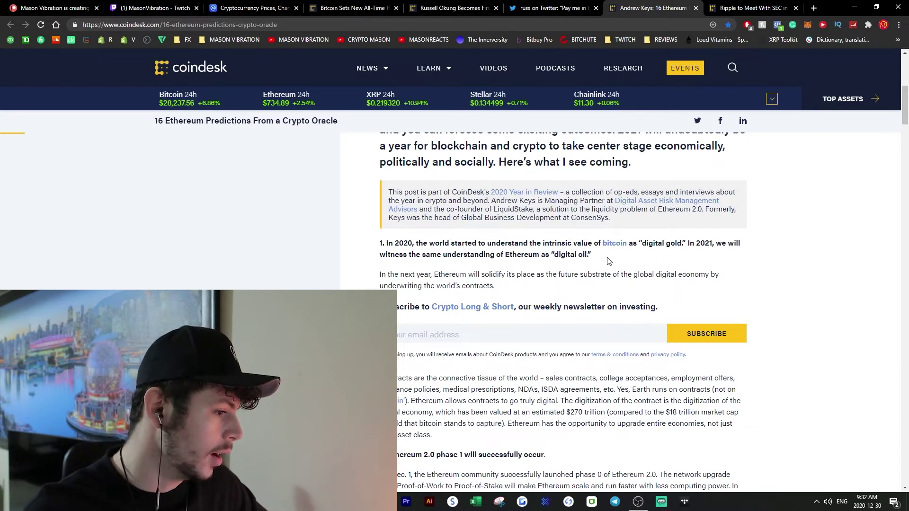
left_click_drag(506, 255, 587, 255)
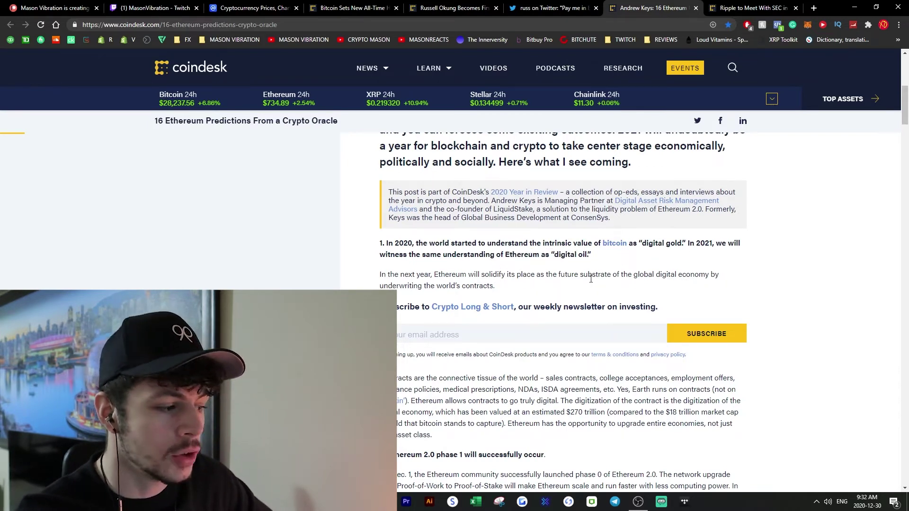
left_click(604, 274)
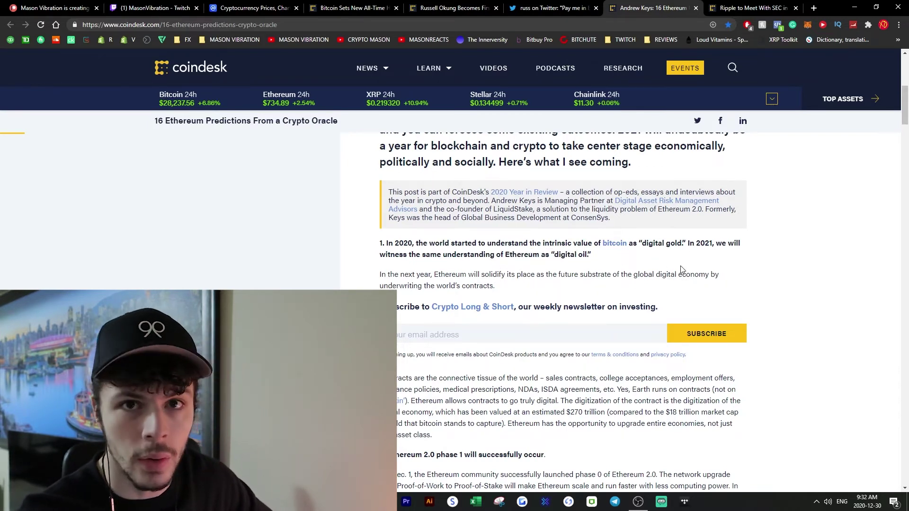
Step: Search Google Images for 'ethereum logo' and preview the ethereum.org brand logo
left_click(814, 8)
type("etherum logo")
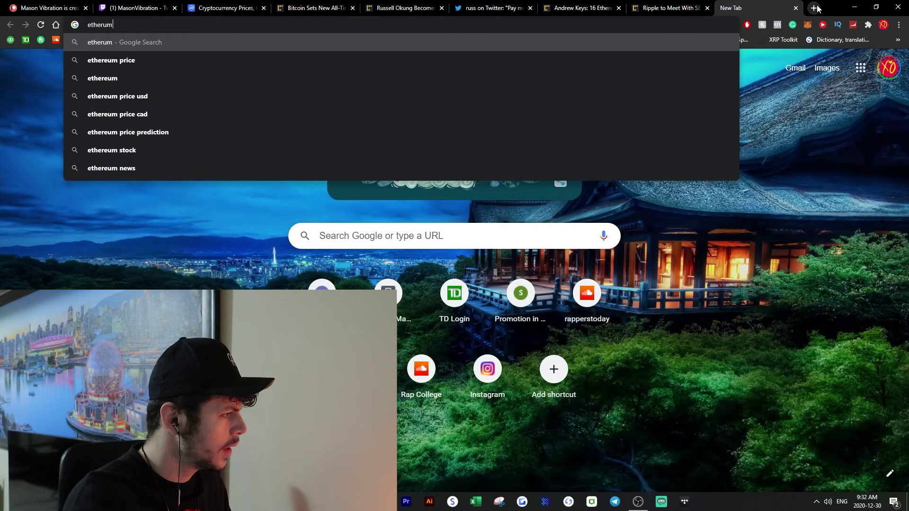
key("Return")
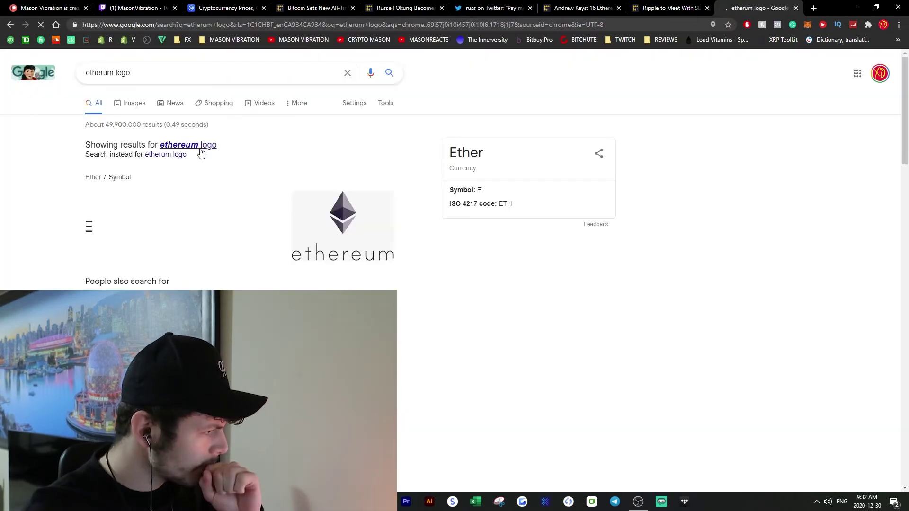
left_click(193, 144)
left_click(132, 116)
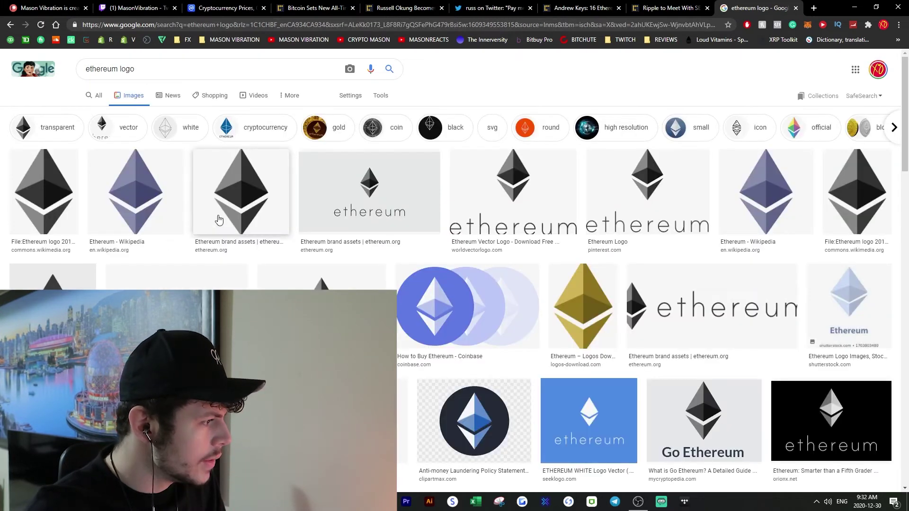
left_click(43, 178)
left_click(217, 124)
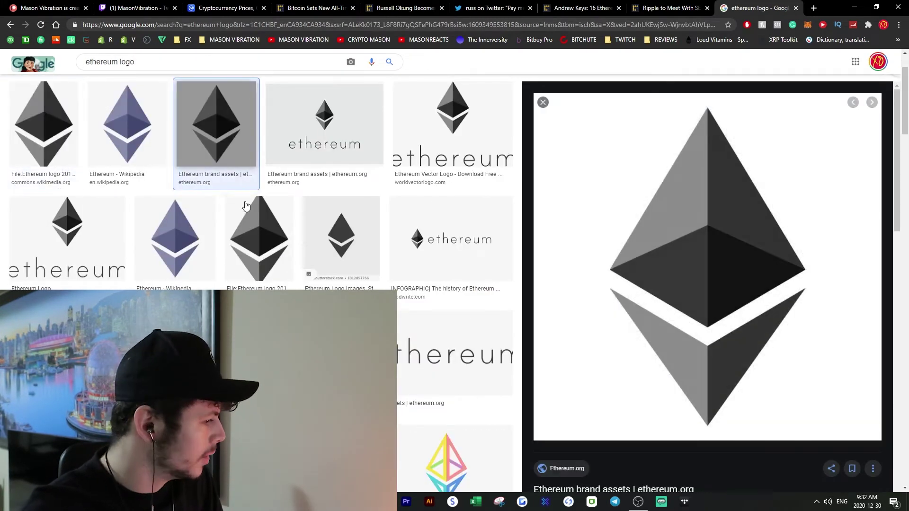
scroll(189, 142, "up", 3)
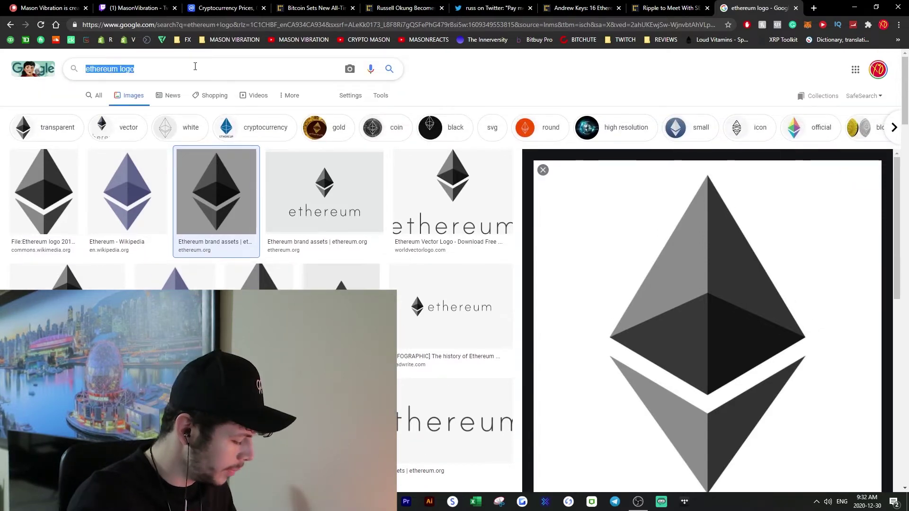
type("bitcoin logo")
Step: Search 'bitcoin logo' images, preview the gold coin, and return to the Ethereum article
key("Return")
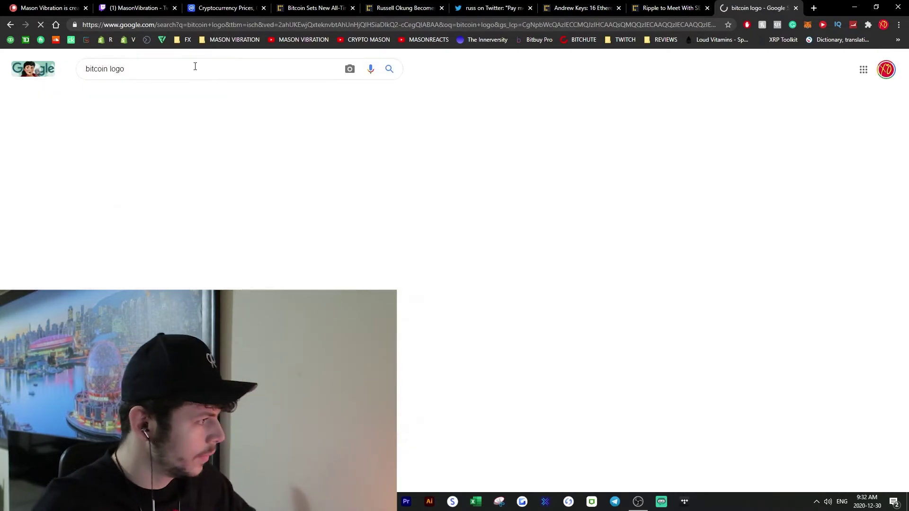
left_click(834, 286)
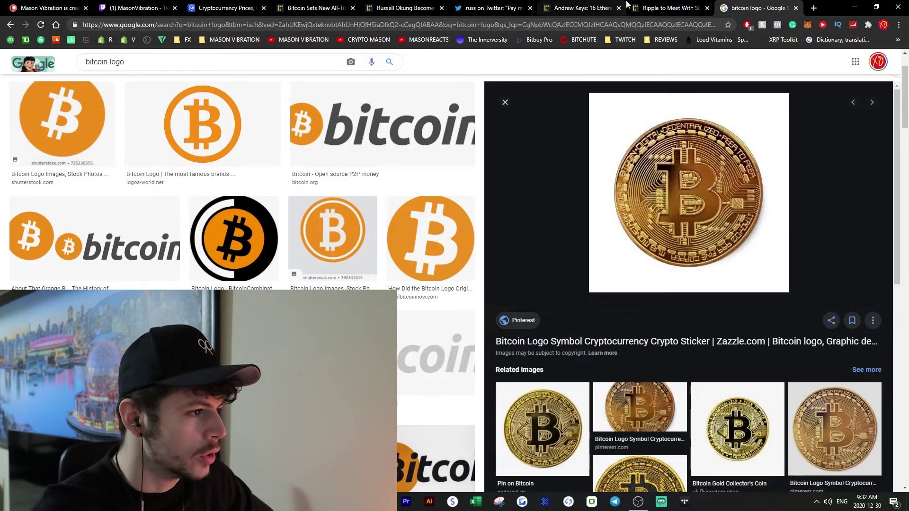
left_click(579, 7)
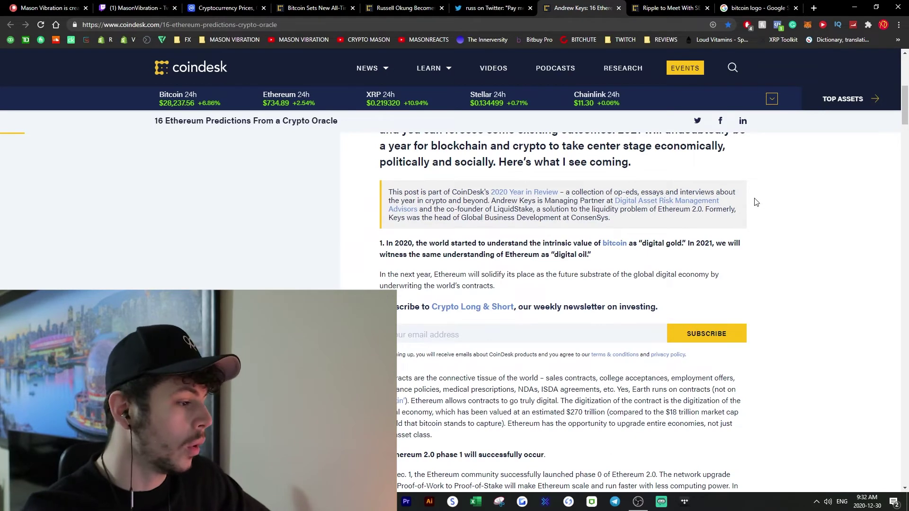
scroll(766, 205, "down", 3)
scroll(781, 185, "down", 2)
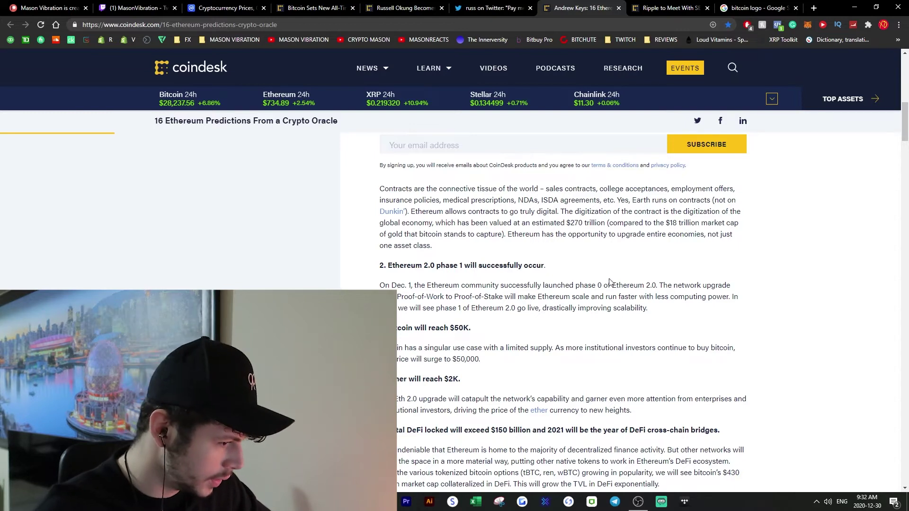
scroll(534, 309, "down", 1)
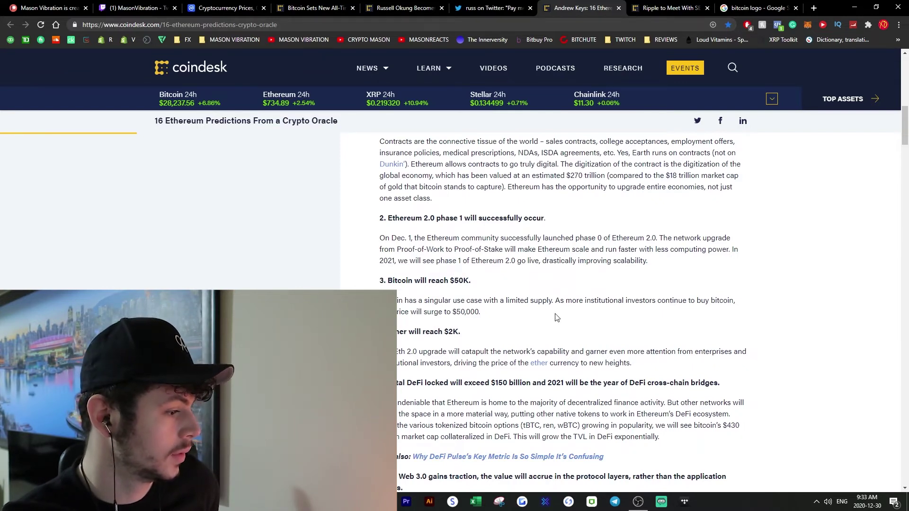
Step: Read the early Ethereum predictions, highlighting the singular-use-case phrase and the $50K target
left_click_drag(420, 301, 492, 300)
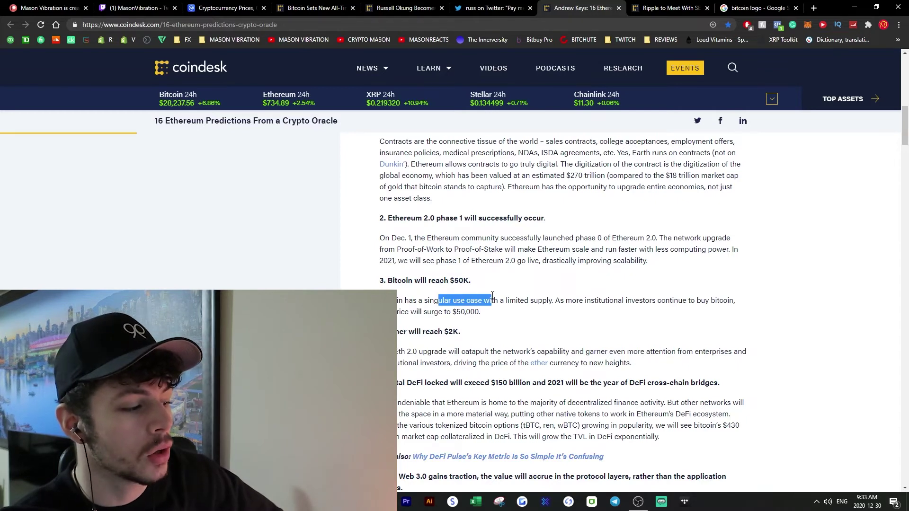
left_click(544, 306)
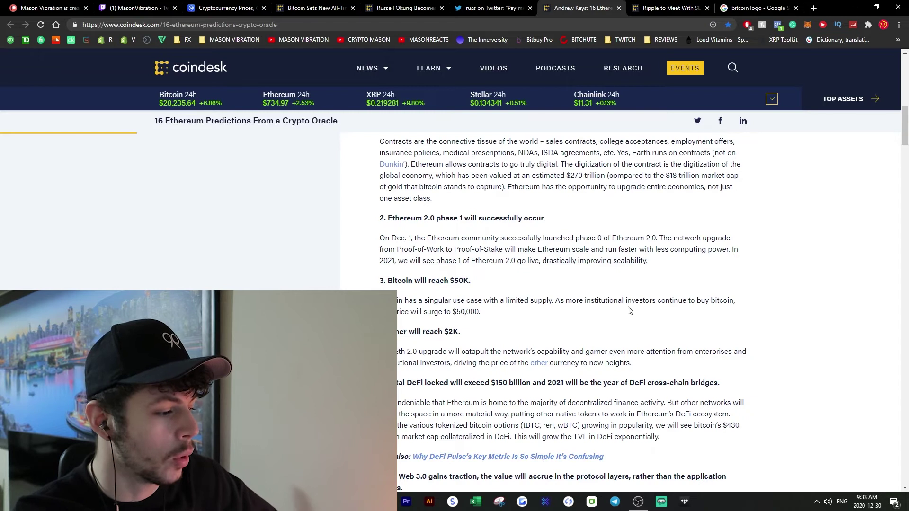
double_click(469, 312)
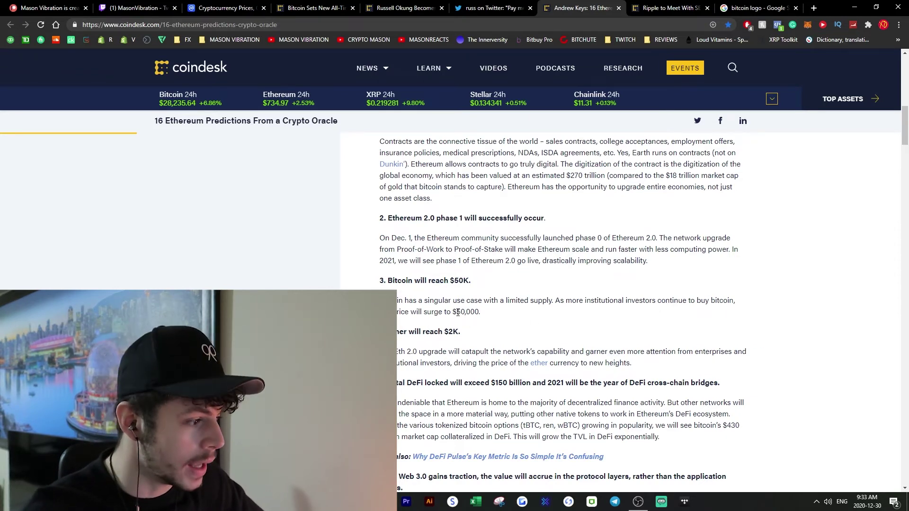
left_click(509, 290)
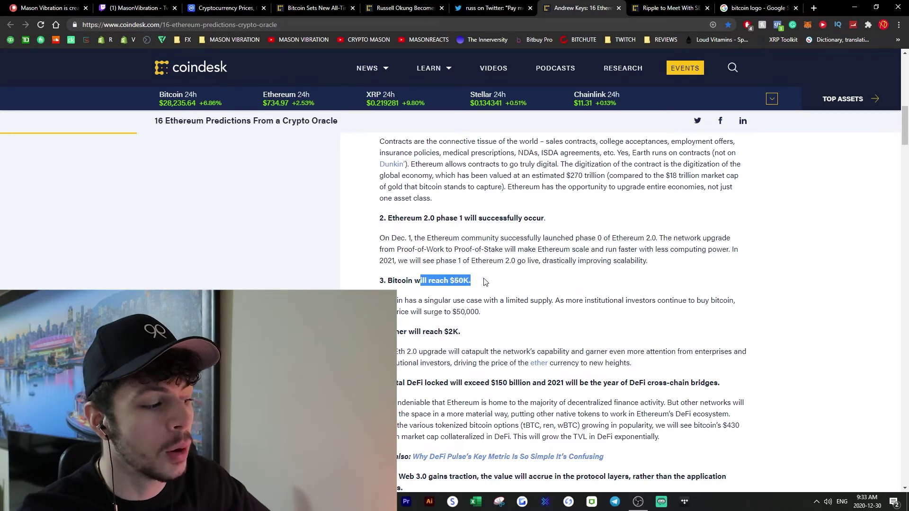
left_click(448, 281)
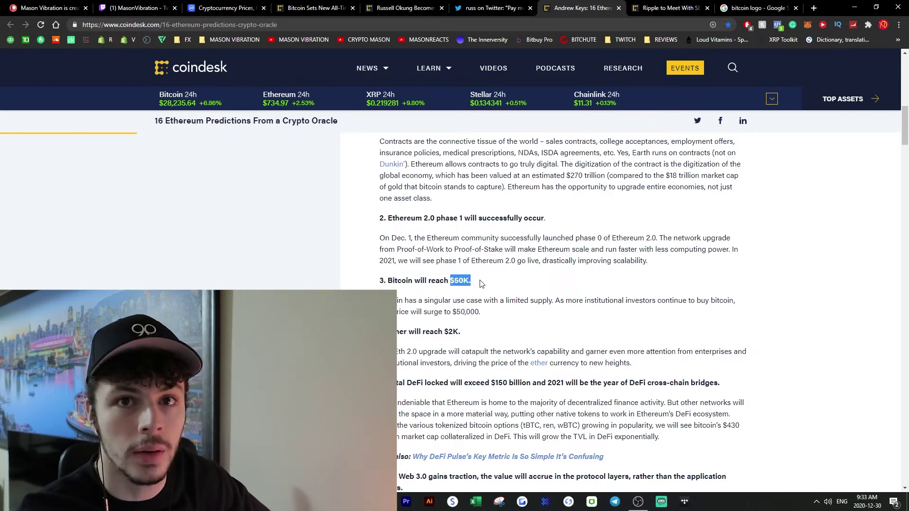
left_click(469, 313)
scroll(436, 336, "down", 1)
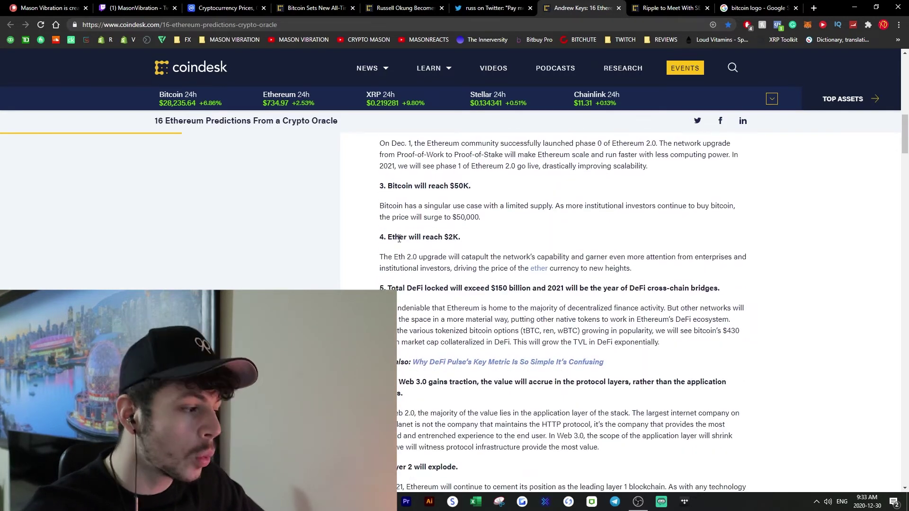
left_click_drag(398, 238, 470, 239)
Step: Read past the Ether $2K and crypto IPO mania predictions, then return to the bitcoin logo images
left_click(575, 285)
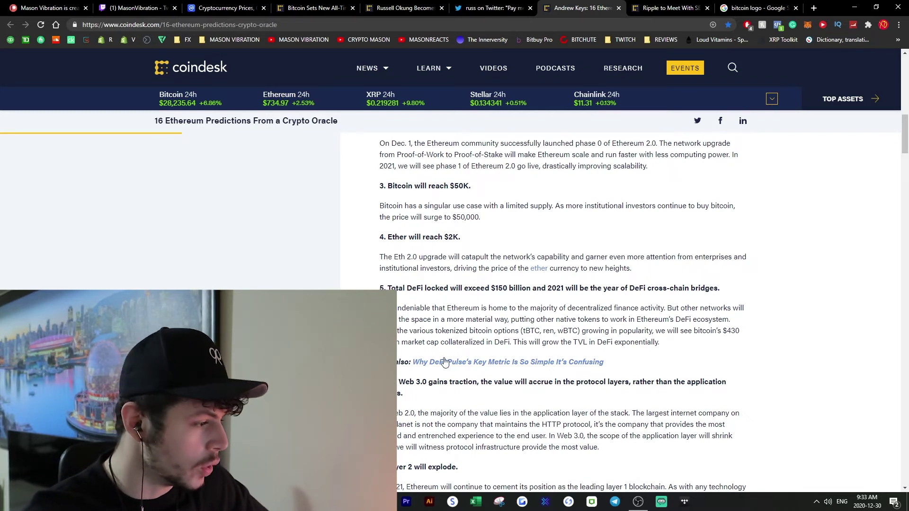
scroll(593, 291, "down", 3)
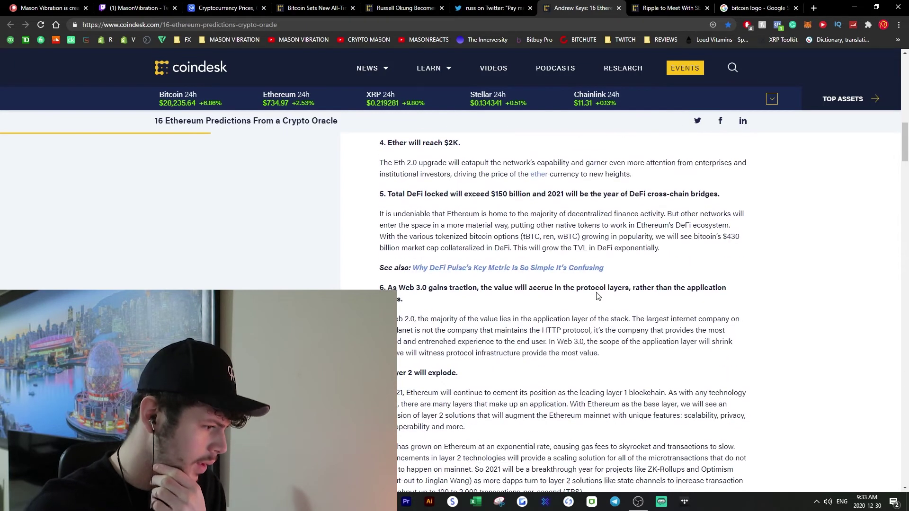
scroll(593, 290, "down", 5)
scroll(593, 290, "down", 3)
scroll(587, 286, "down", 2)
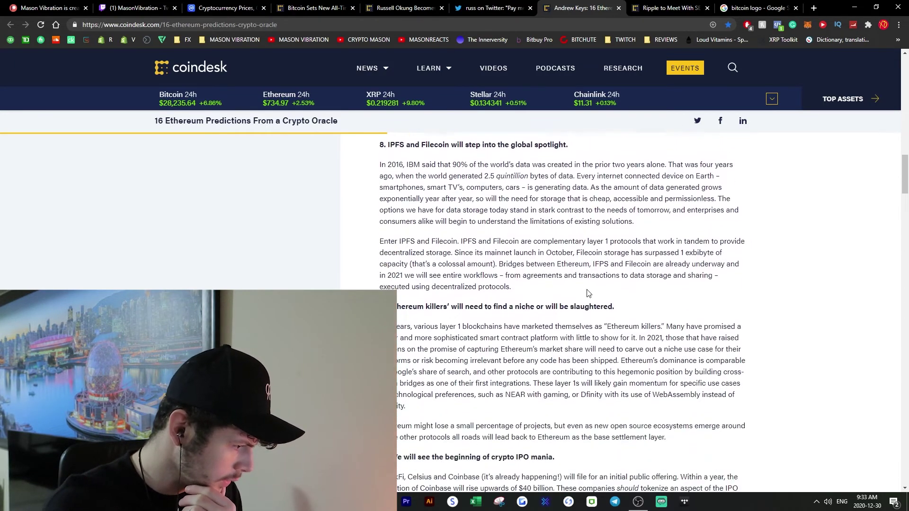
scroll(540, 270, "down", 2)
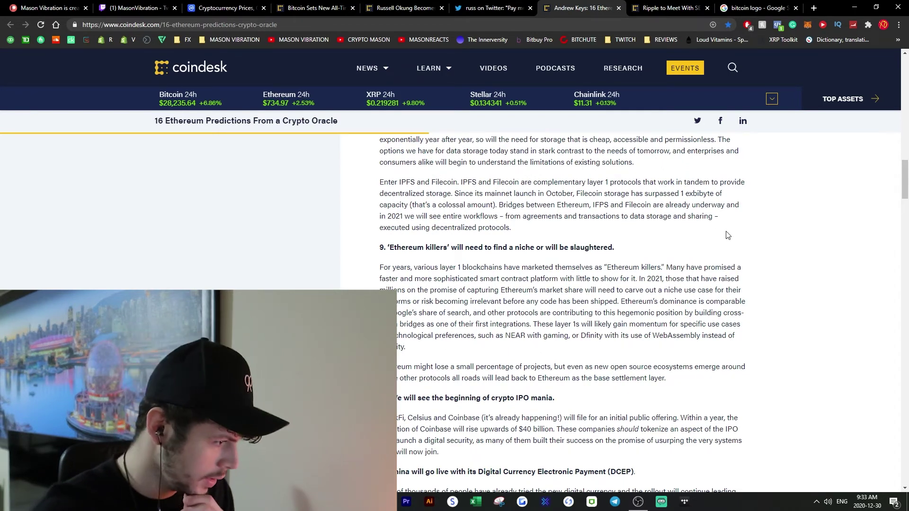
scroll(583, 260, "down", 2)
scroll(722, 229, "down", 1)
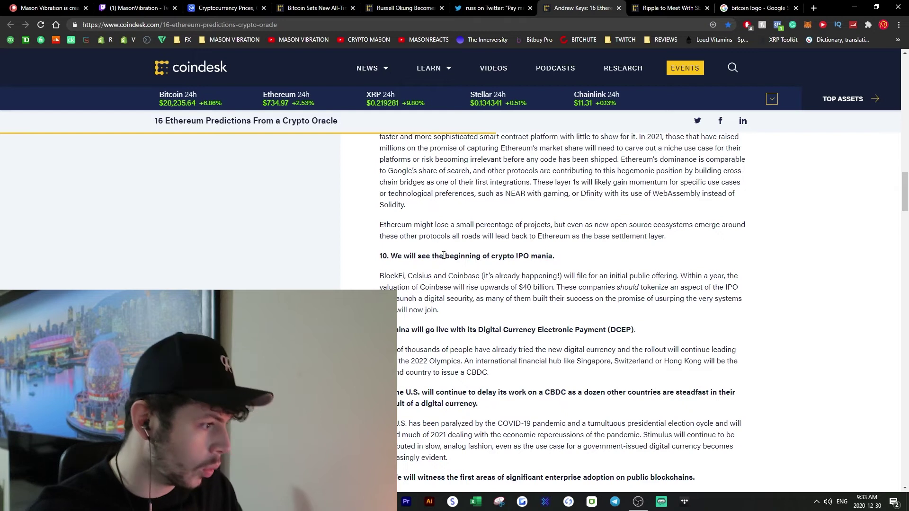
double_click(541, 256)
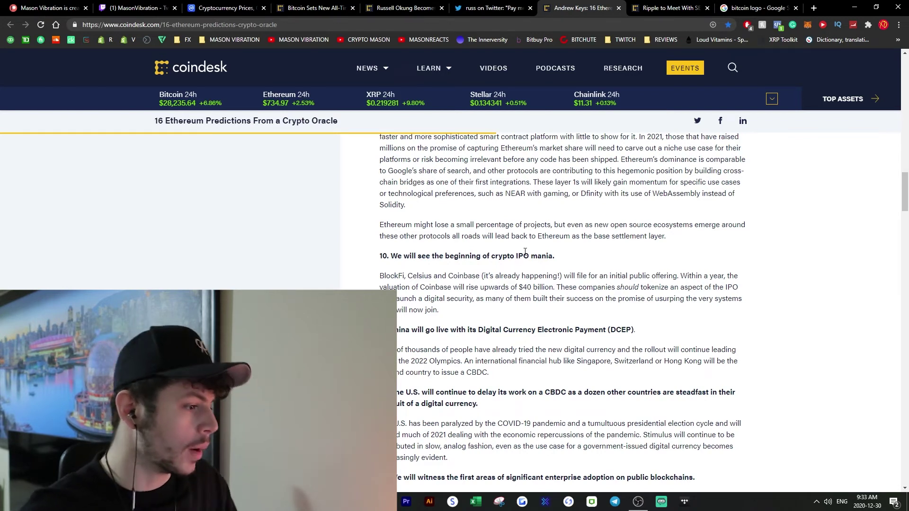
scroll(546, 257, "down", 1)
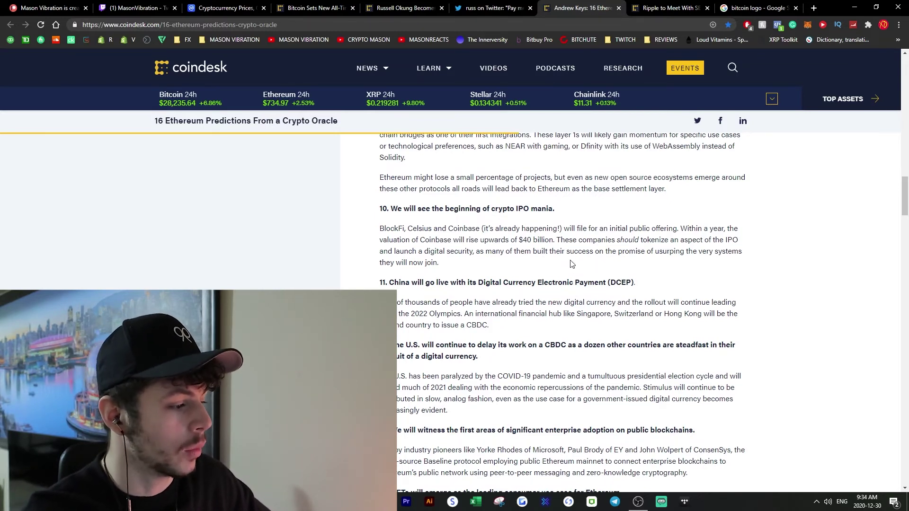
left_click(754, 8)
Step: Search images for 'this is it michael jackson', preview its Wikipedia poster, then return to CoinDesk
triple_click(185, 62)
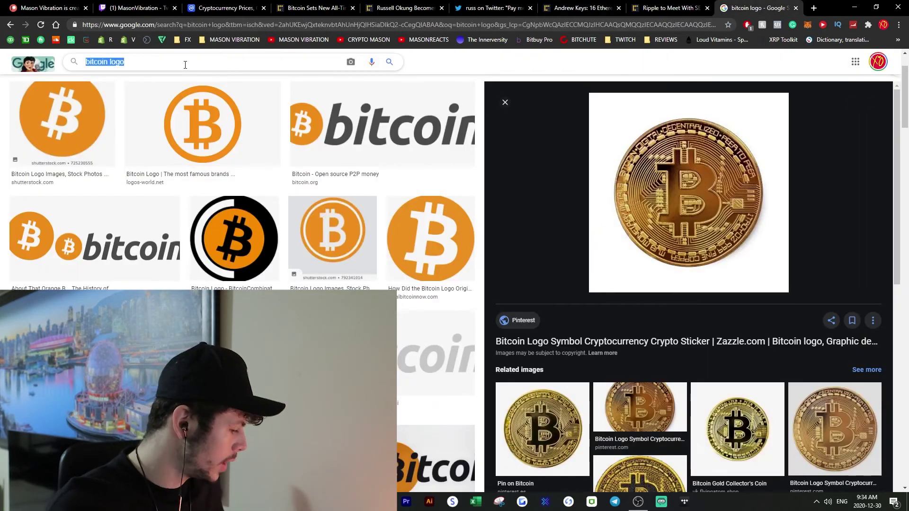
type("fhis is it michael jackson")
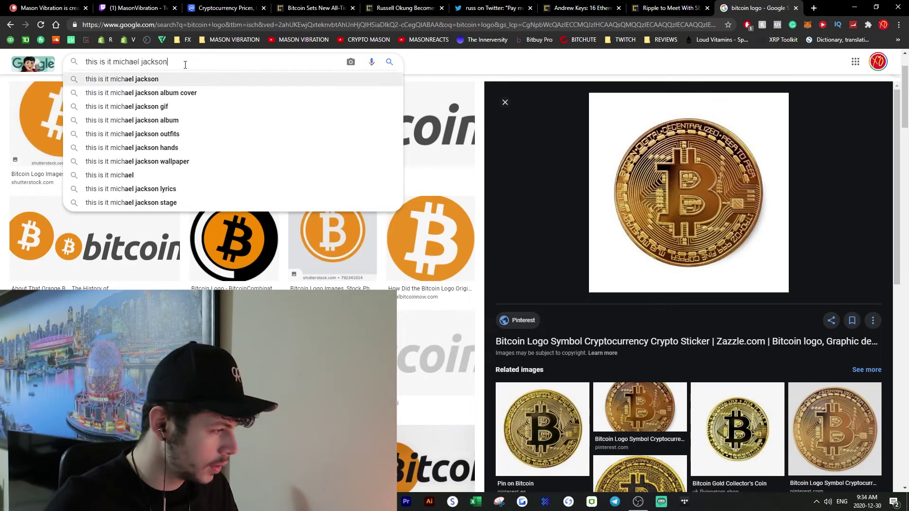
left_click(121, 79)
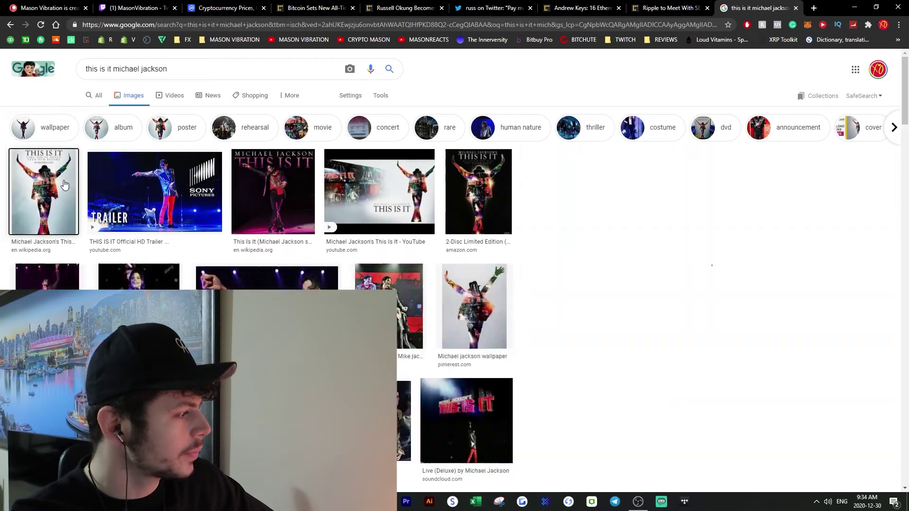
left_click(43, 192)
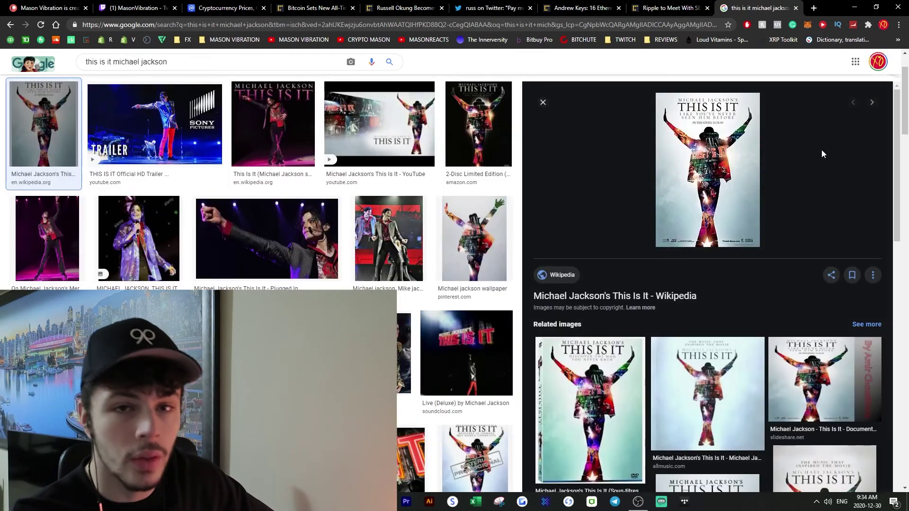
scroll(695, 228, "up", 3)
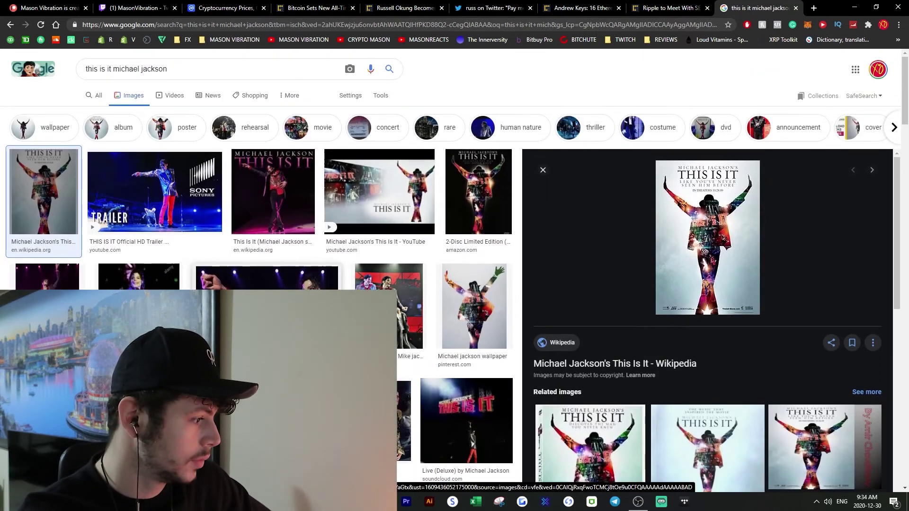
left_click(668, 9)
left_click(582, 8)
scroll(522, 249, "down", 3)
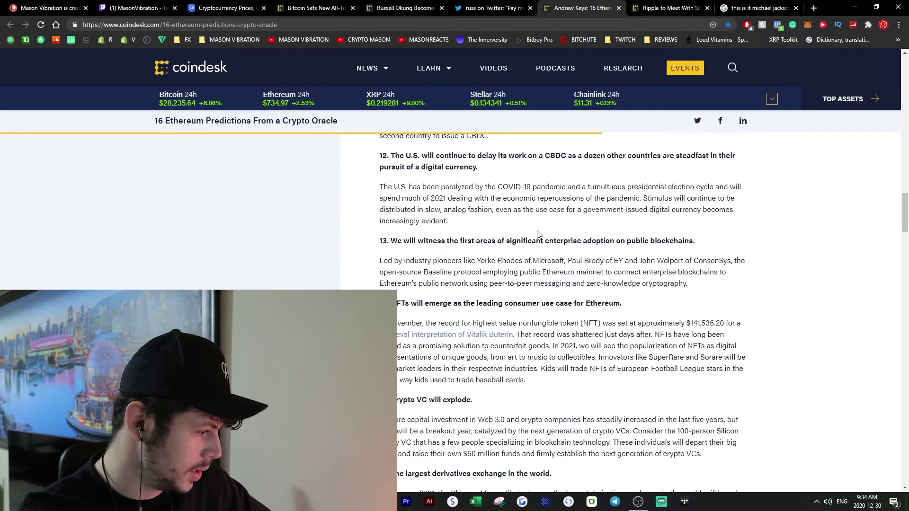
scroll(522, 249, "up", 2)
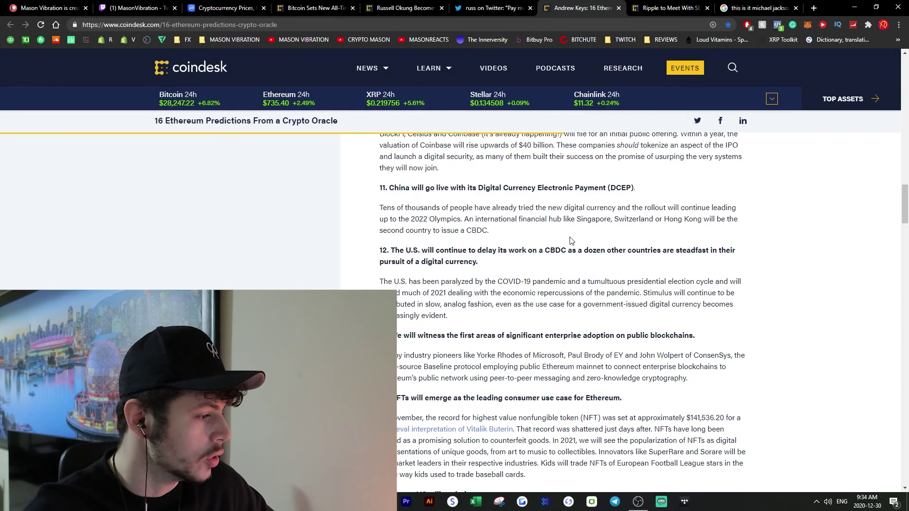
scroll(570, 242, "down", 2)
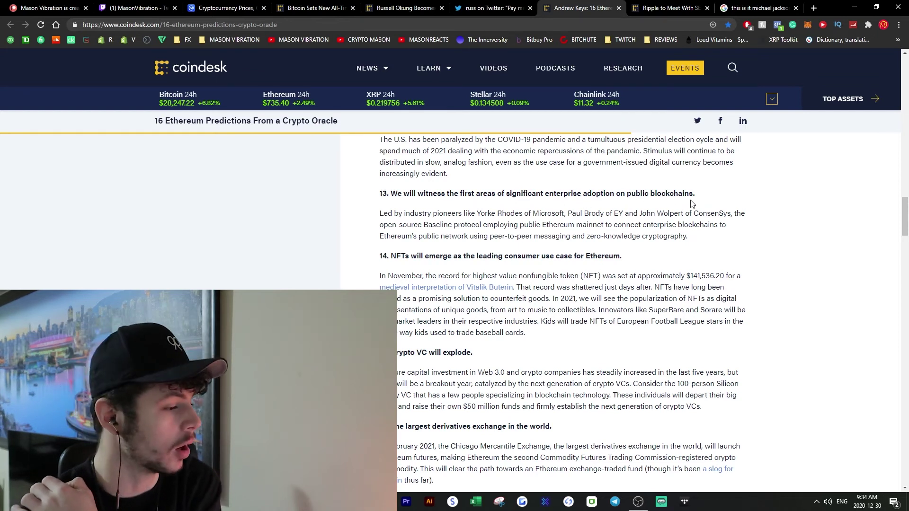
scroll(697, 203, "down", 1)
scroll(628, 217, "down", 5)
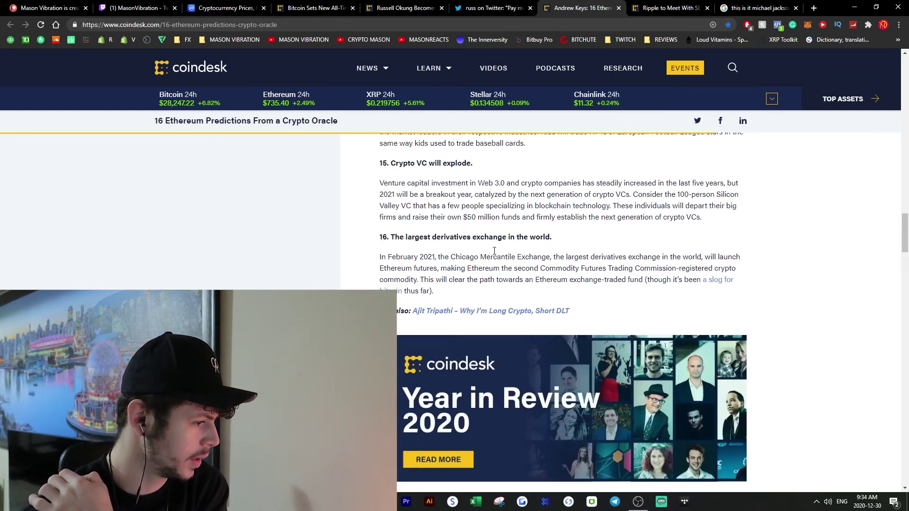
scroll(498, 249, "down", 5)
scroll(391, 262, "down", 5)
scroll(317, 263, "up", 8)
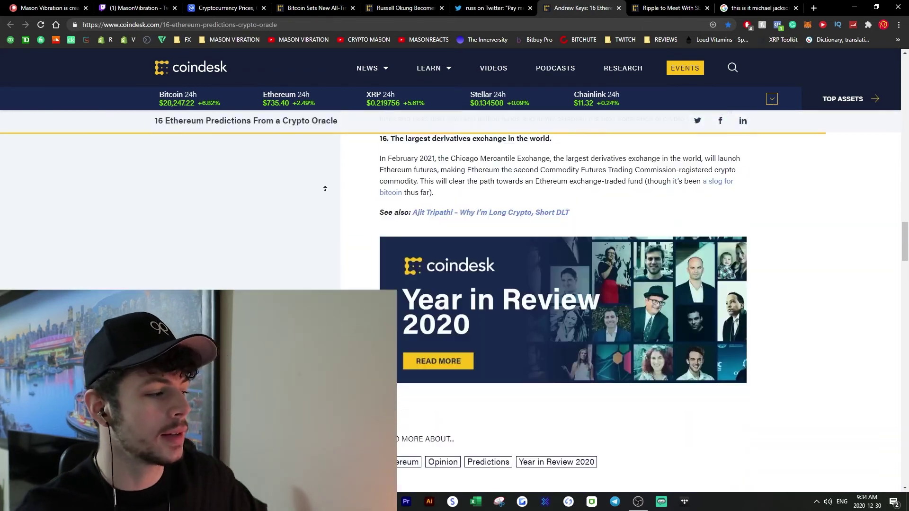
scroll(323, 227, "up", 8)
scroll(327, 206, "up", 8)
scroll(327, 188, "up", 6)
scroll(328, 192, "down", 1)
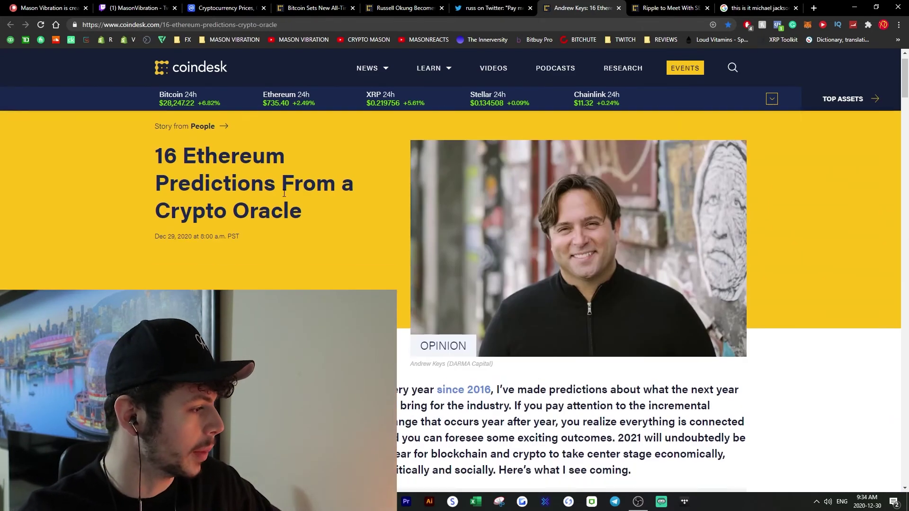
scroll(327, 206, "down", 1)
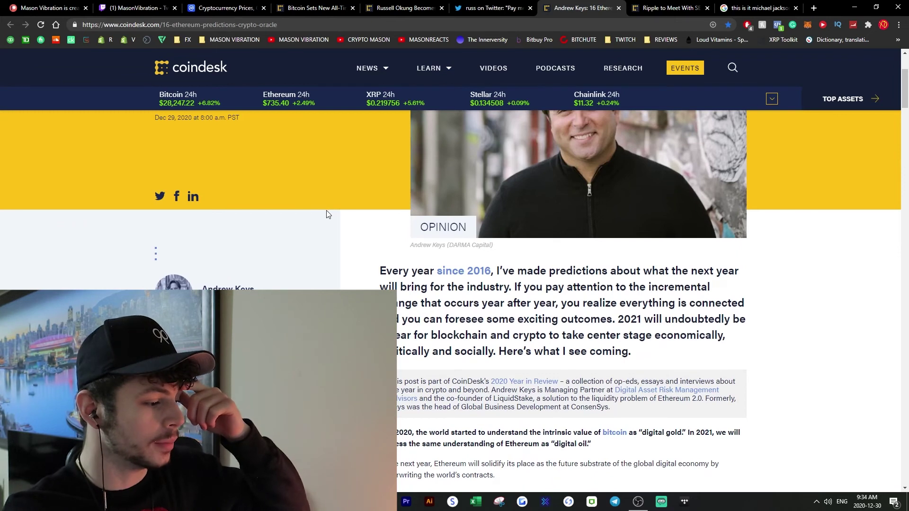
scroll(708, 264, "up", 2)
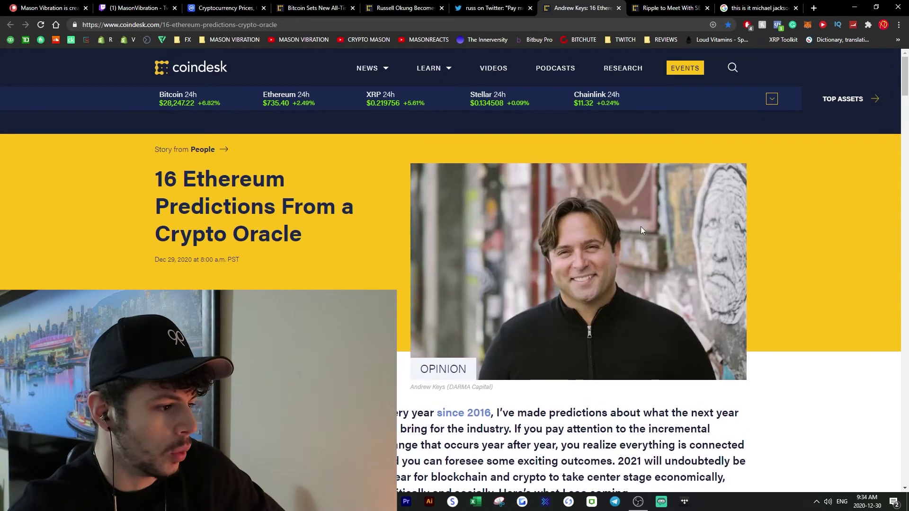
left_click(668, 7)
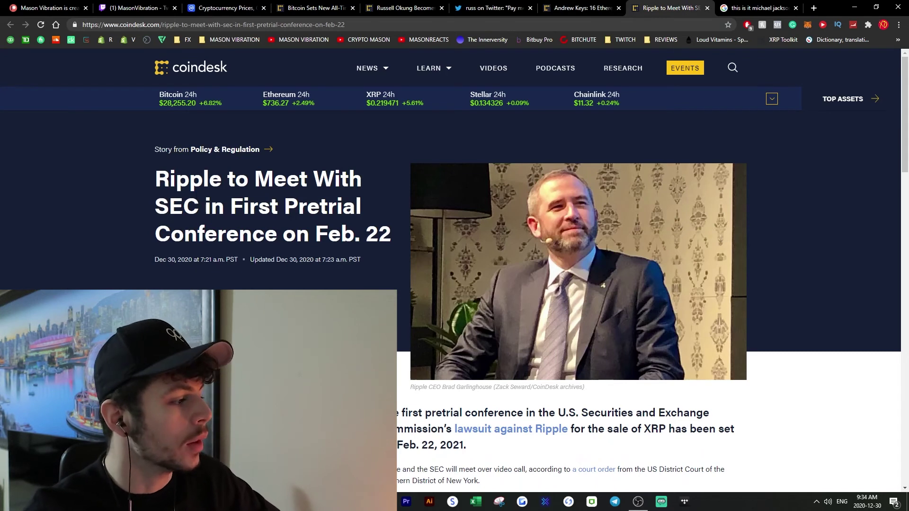
Step: Skim the 'Ripple to Meet With SEC' article, then glance at CoinMarketCap prices and the Twitch channel
left_click_drag(206, 207, 154, 179)
left_click(199, 206)
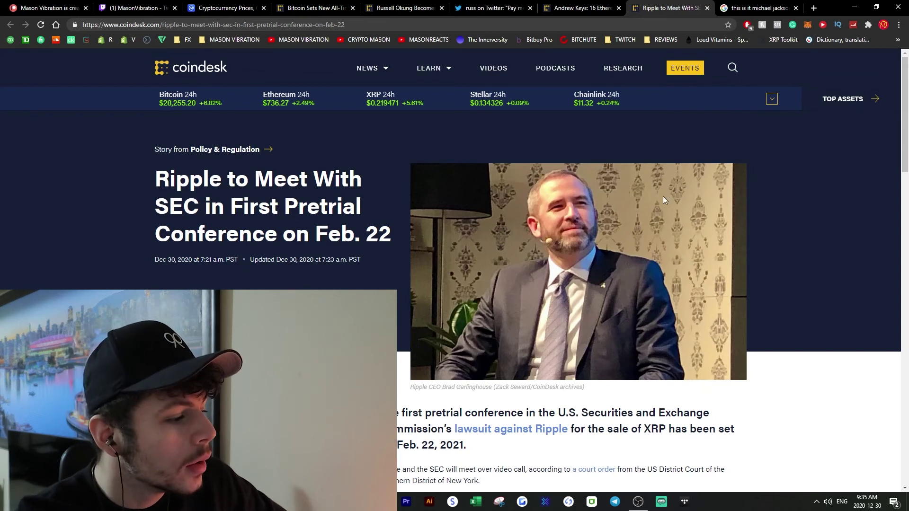
scroll(665, 194, "down", 2)
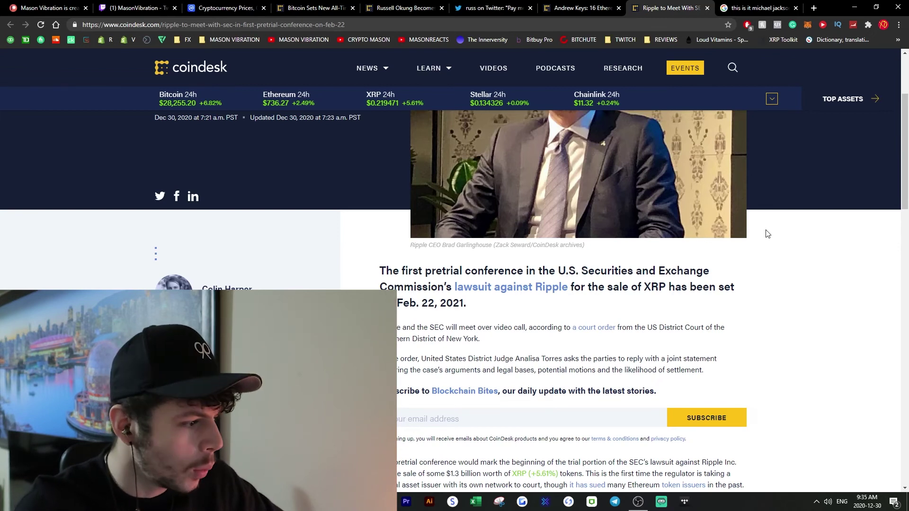
scroll(767, 234, "down", 3)
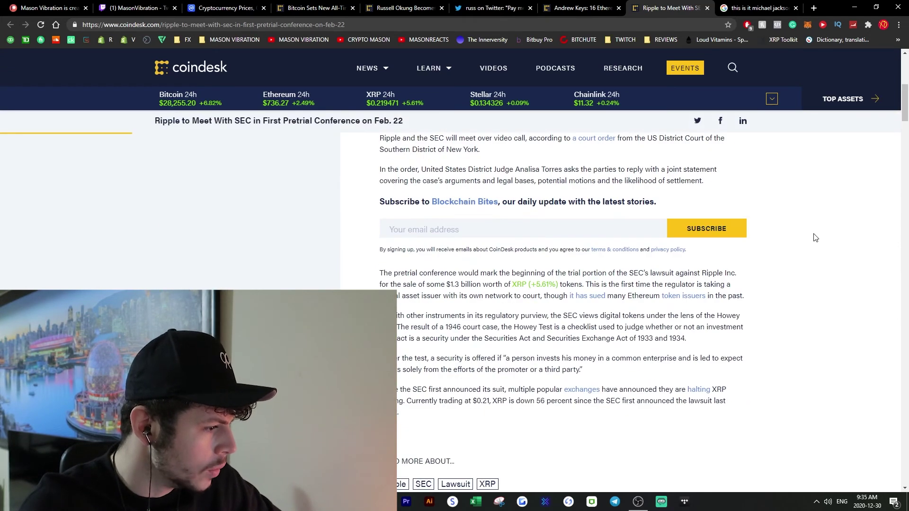
scroll(810, 233, "down", 4)
scroll(810, 233, "down", 3)
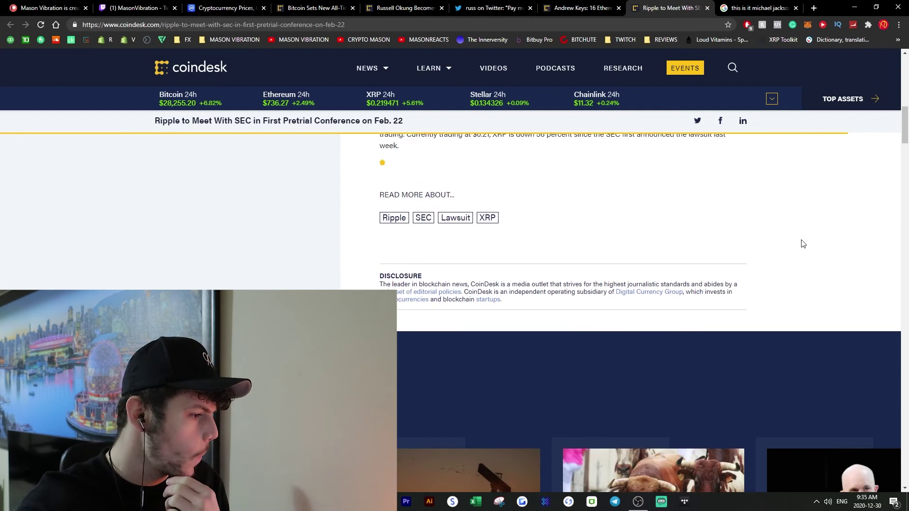
scroll(803, 238, "up", 5)
scroll(797, 243, "up", 6)
scroll(796, 243, "up", 1)
scroll(796, 243, "down", 3)
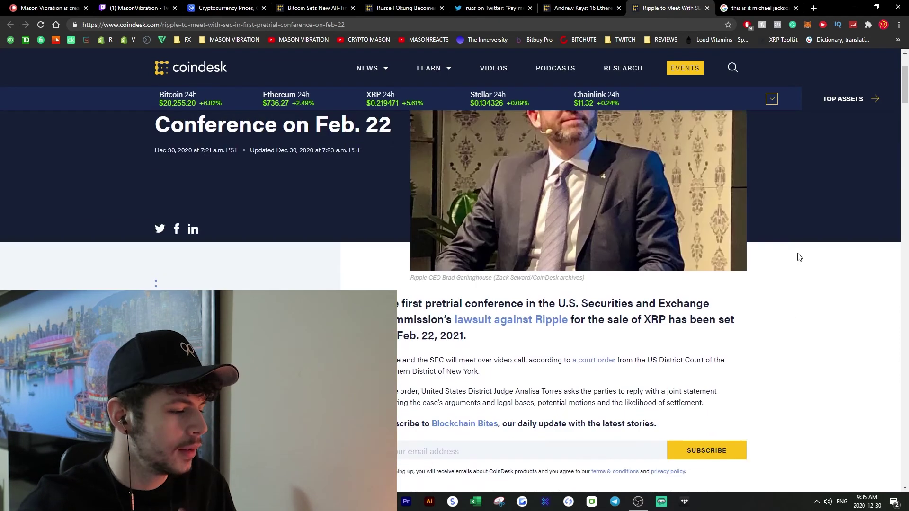
scroll(796, 244, "down", 4)
scroll(798, 260, "down", 1)
scroll(798, 260, "down", 1)
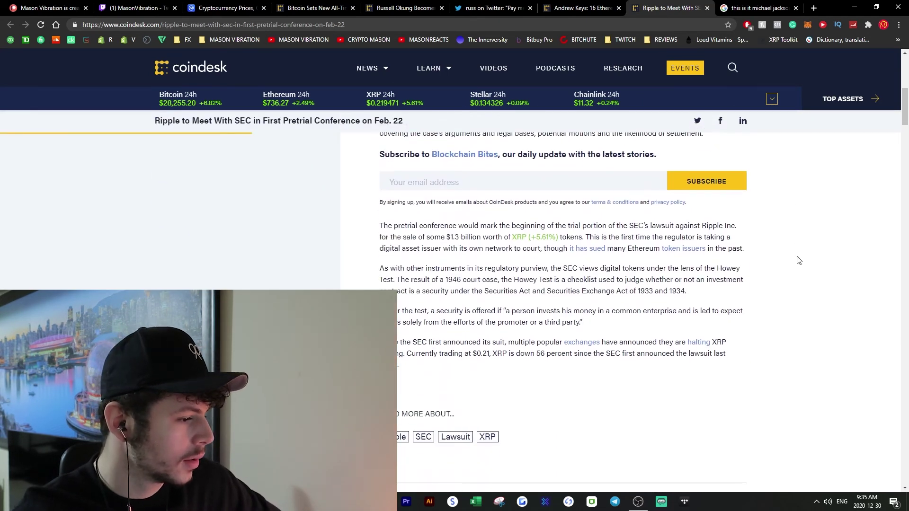
scroll(796, 261, "up", 3)
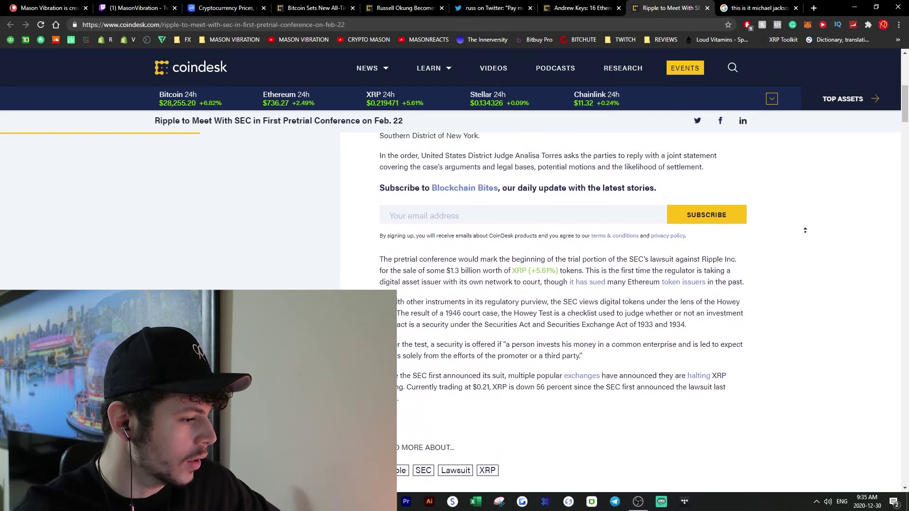
scroll(803, 242, "up", 5)
scroll(815, 212, "up", 4)
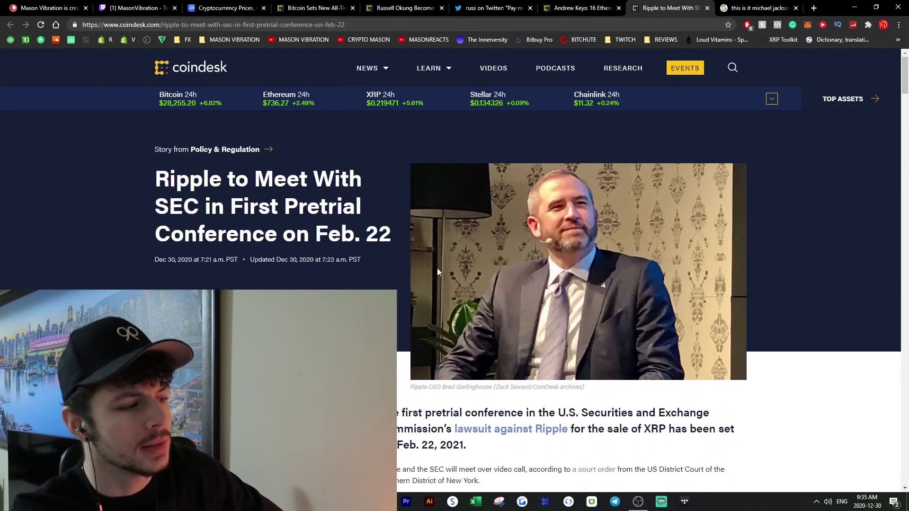
left_click_drag(650, 191, 799, 217)
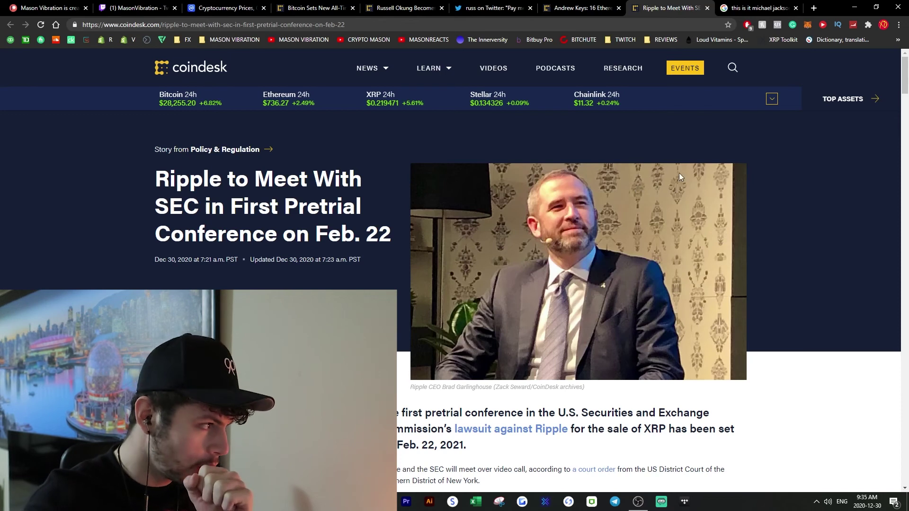
left_click(225, 8)
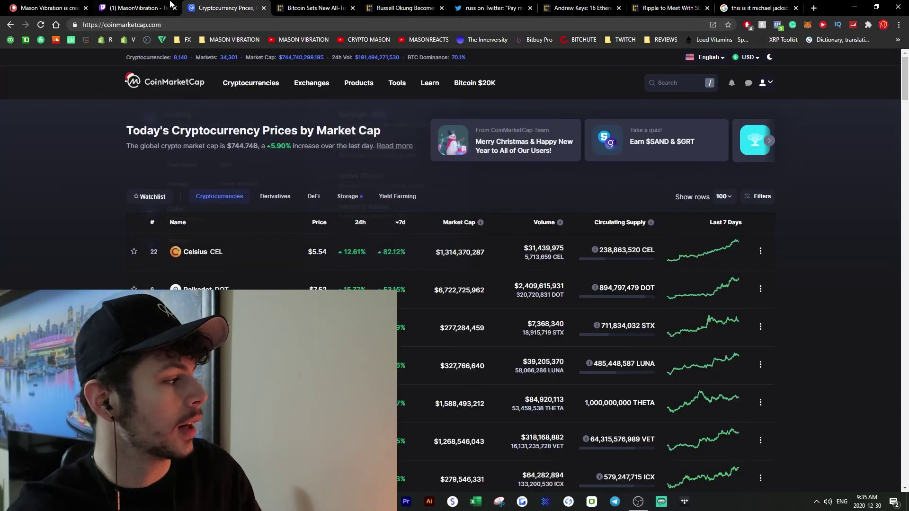
left_click(134, 8)
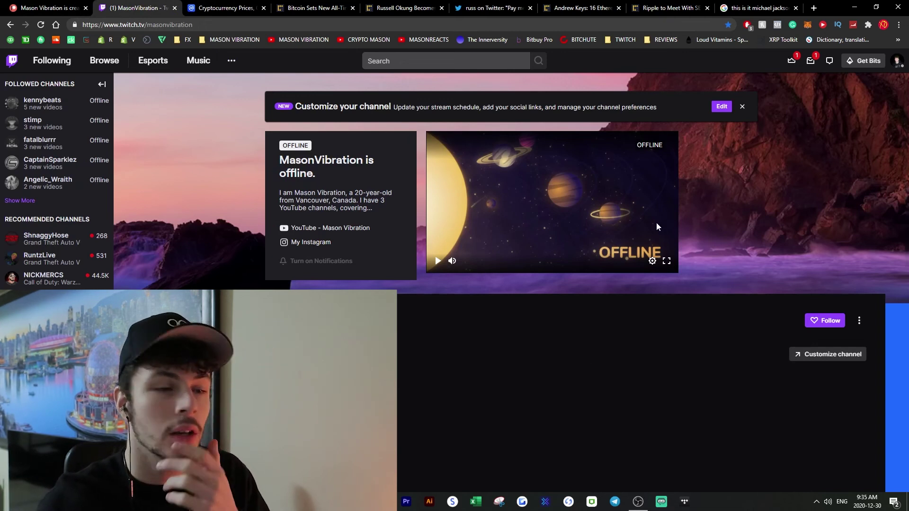
left_click(42, 8)
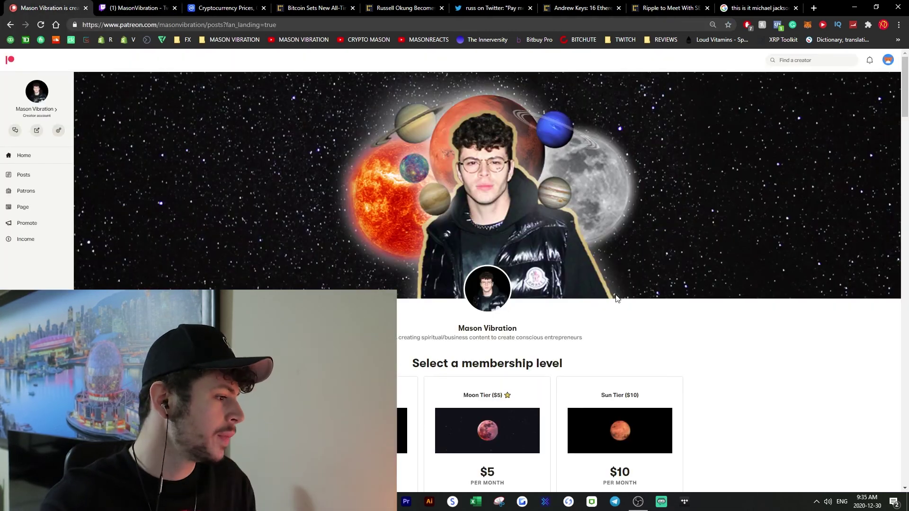
scroll(661, 175, "down", 3)
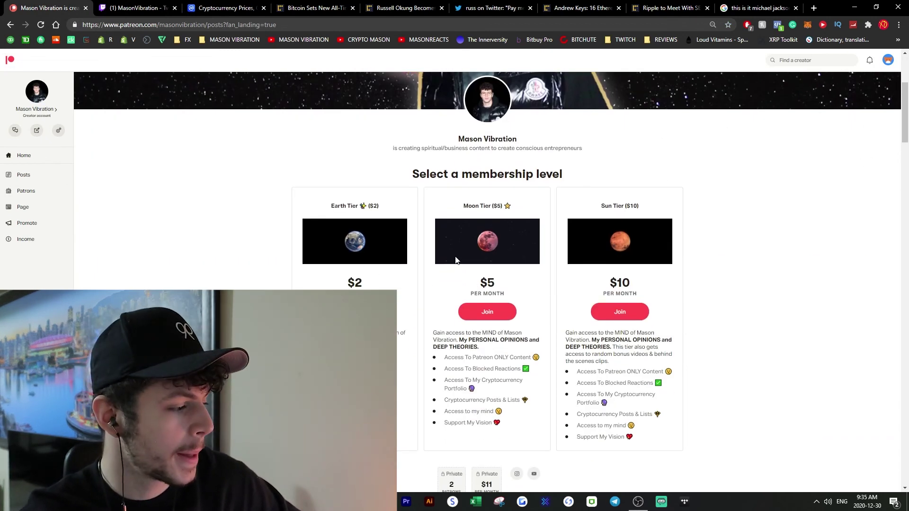
scroll(449, 234, "down", 3)
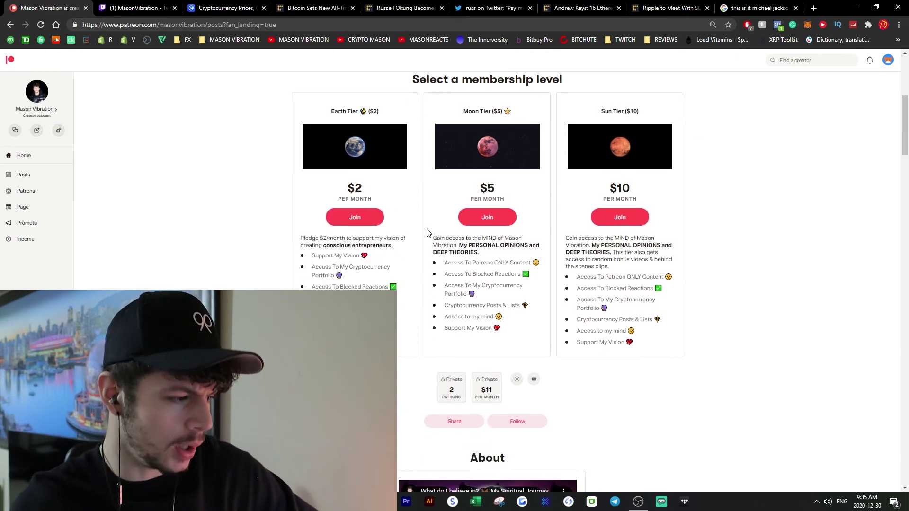
scroll(415, 241, "down", 1)
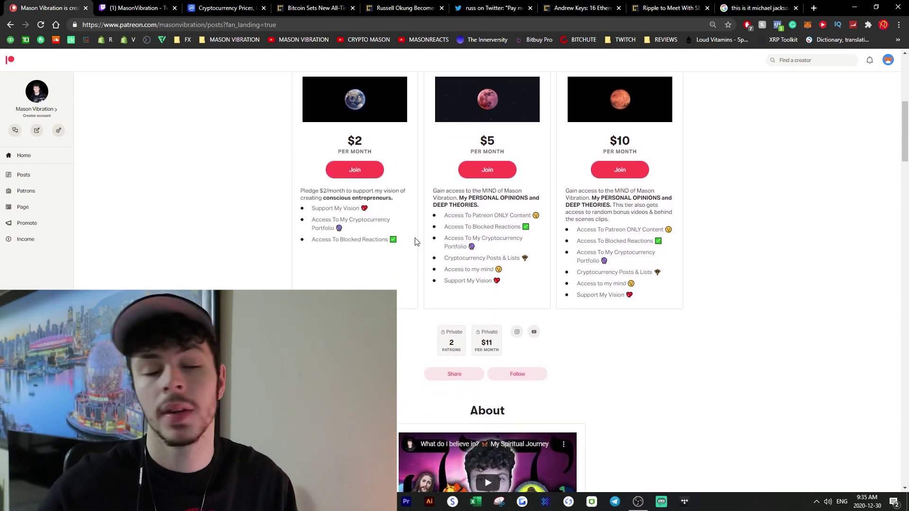